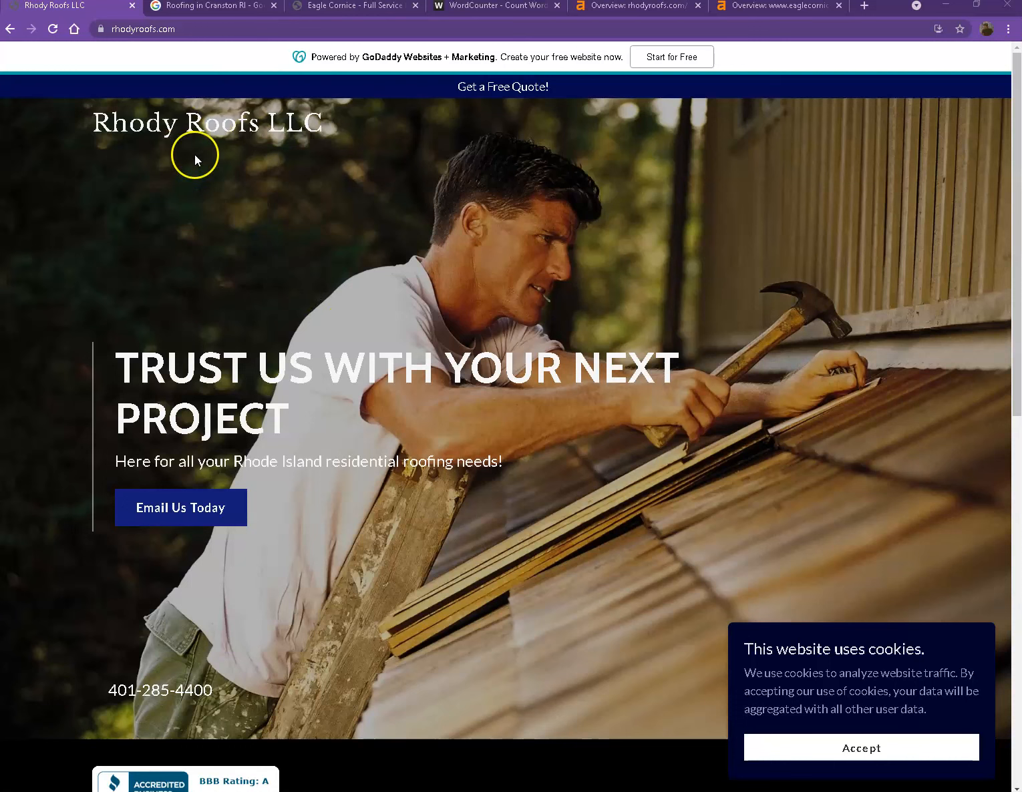
# Look through the Rhody Roofs homepage down to its lower sections and return to its beginning.
pyautogui.scroll(-2, 313, 256)
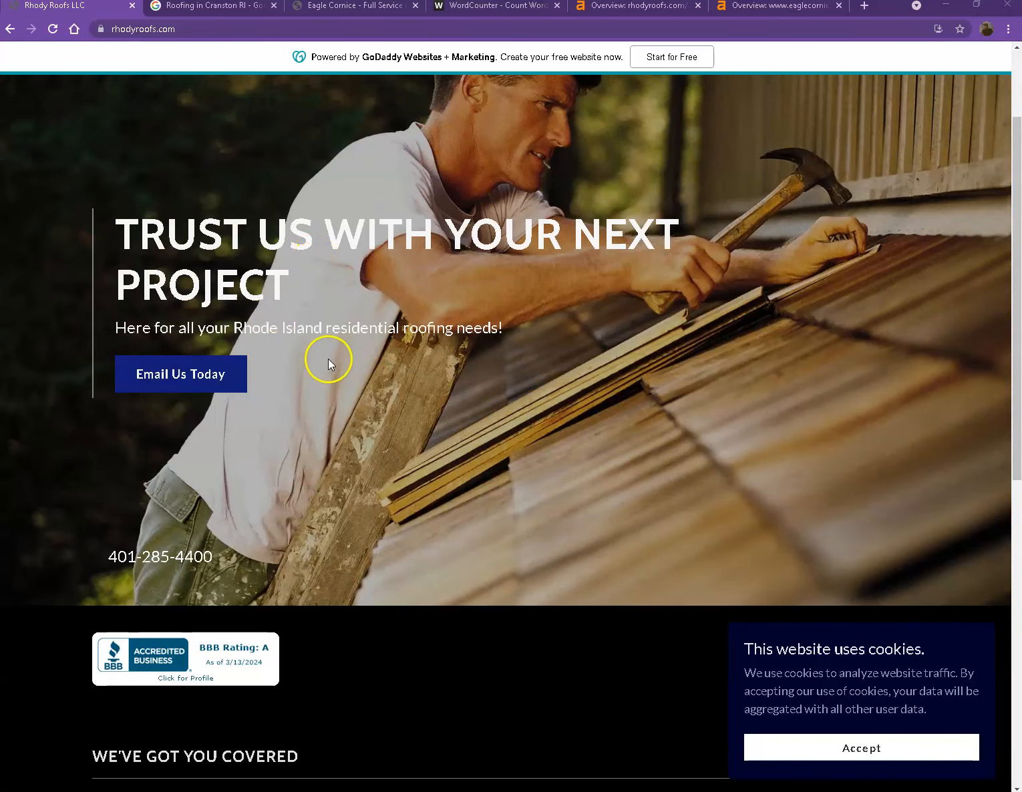
pyautogui.scroll(-9, 387, 387)
pyautogui.scroll(11, 400, 376)
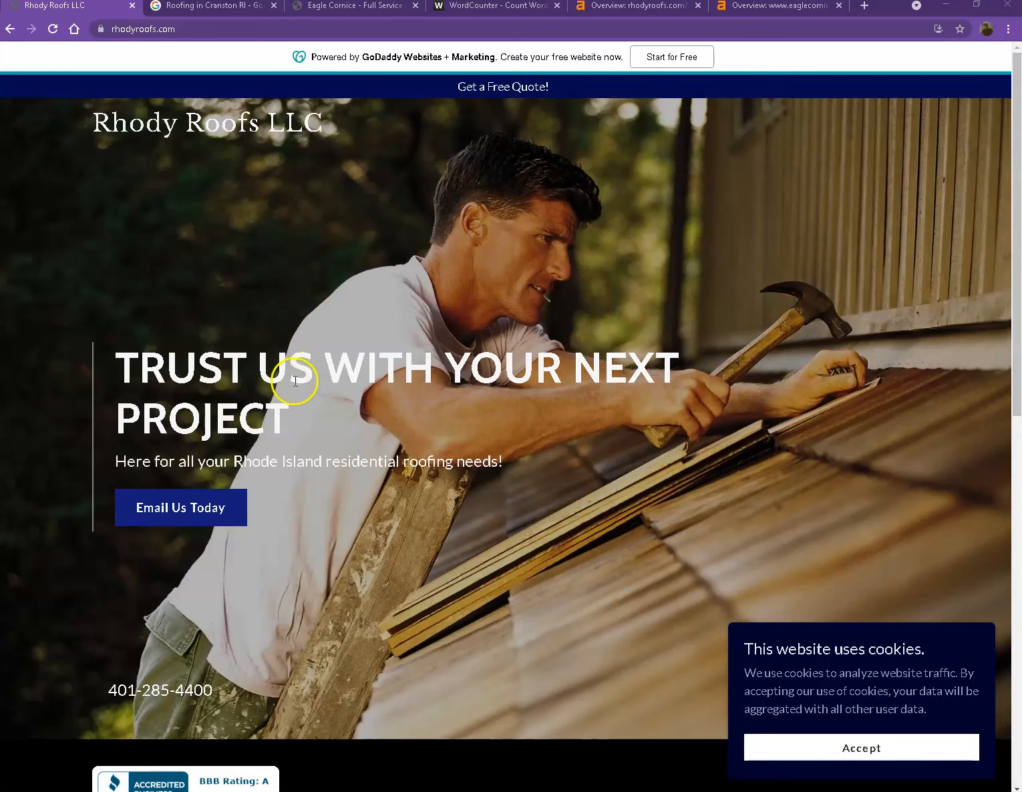
# Replace the text in WordCounter with the full Rhody Roofs homepage text to count its words, and return to the homepage.
pyautogui.hotkey('ctrl', 'a')
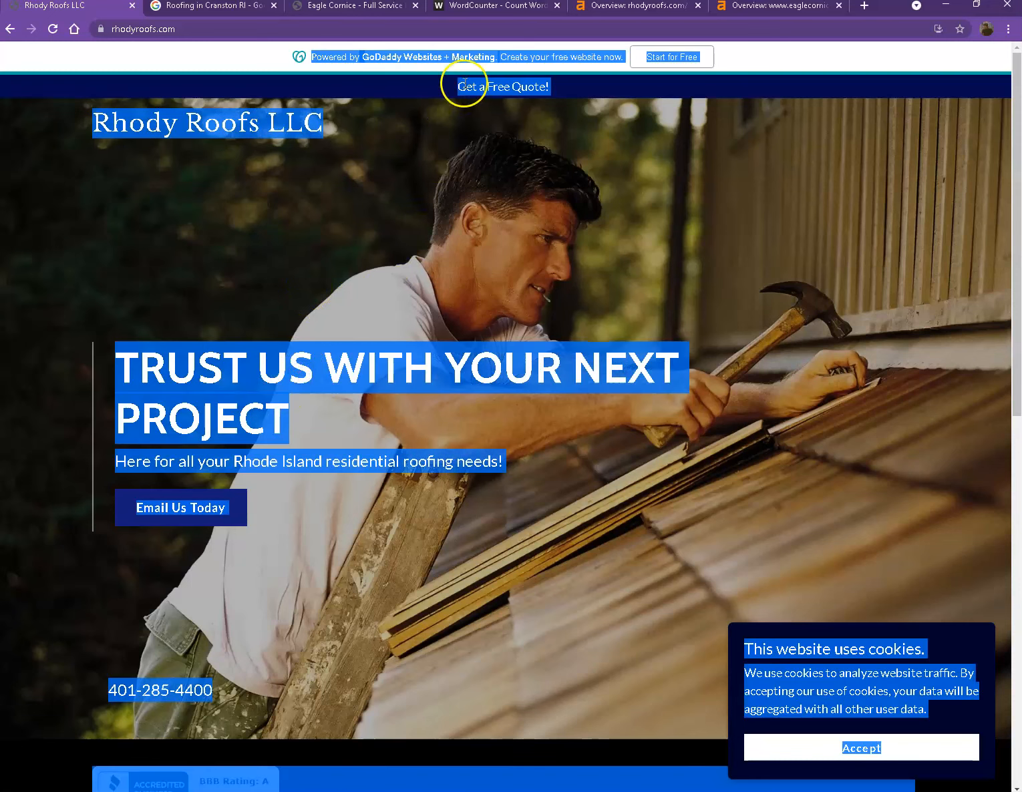
pyautogui.click(478, 8)
pyautogui.click(354, 280)
pyautogui.hotkey('ctrl', 'a')
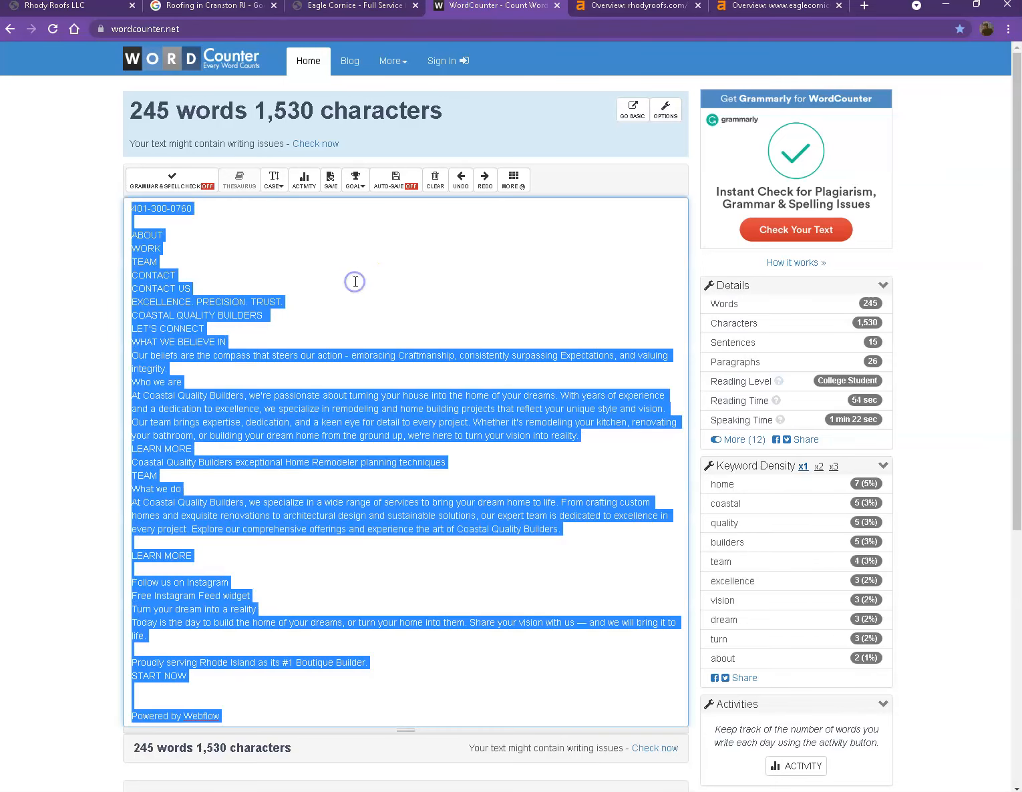
pyautogui.hotkey('ctrl', 'v')
pyautogui.scroll(1, 79, 285)
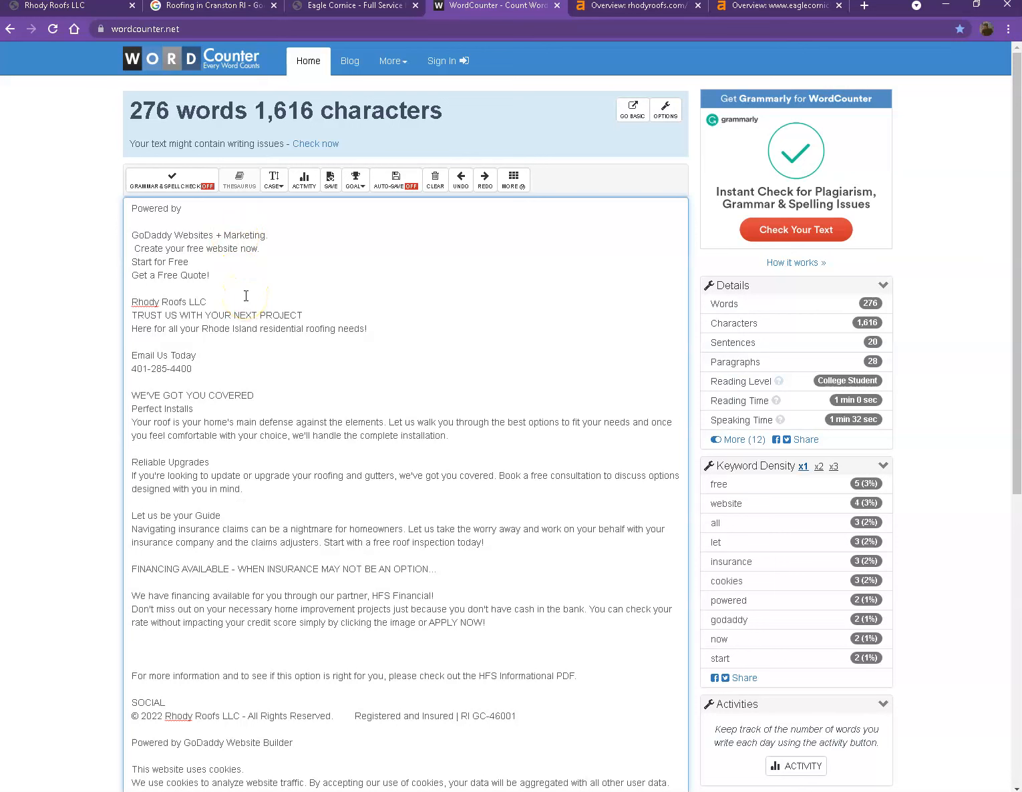
pyautogui.click(90, 11)
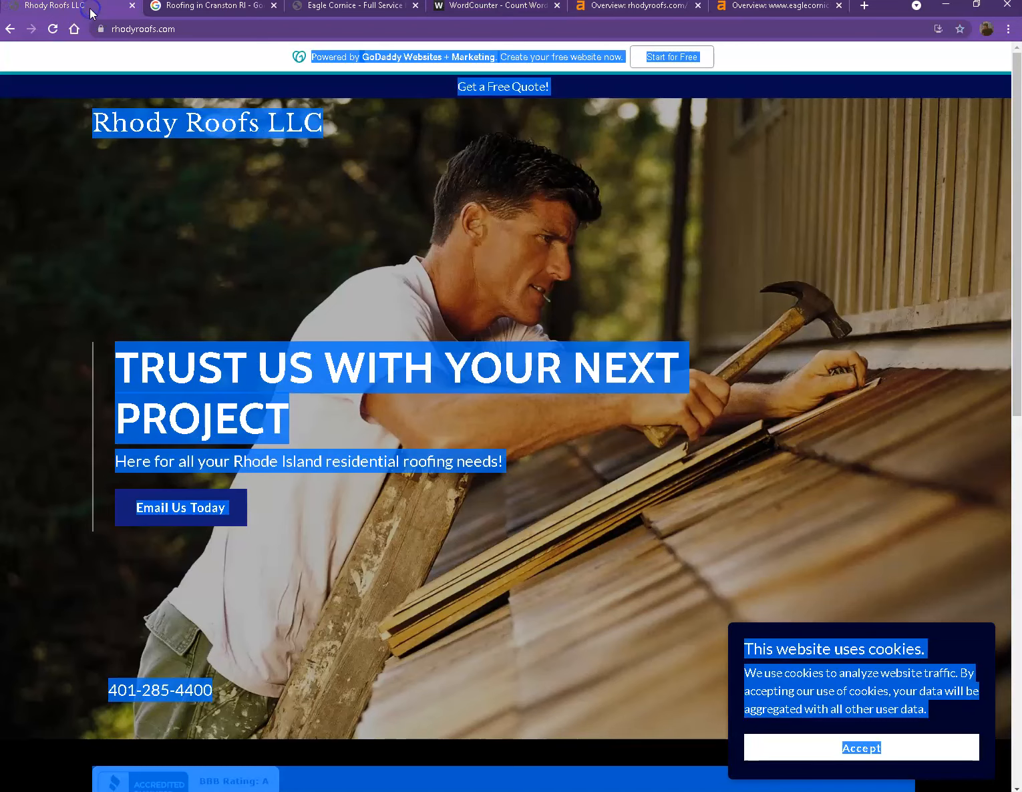
pyautogui.click(193, 313)
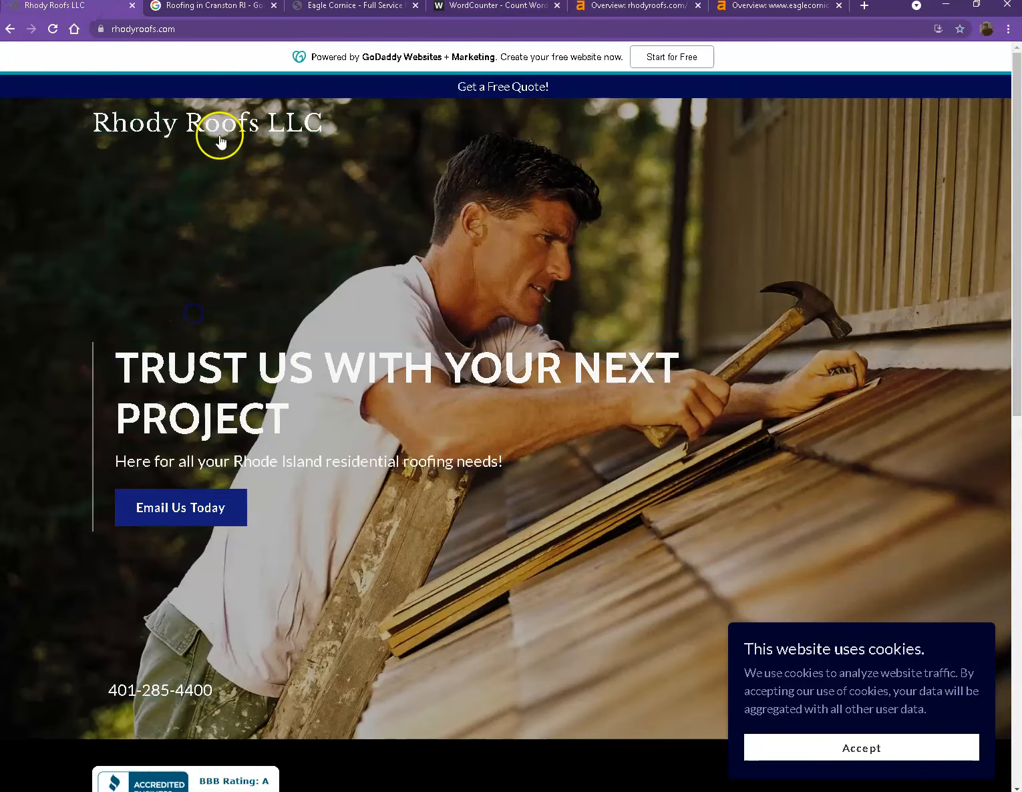
# Examine the Google results for "Roofing in Cranston RI", covering the business listings and the organic results.
pyautogui.click(220, 10)
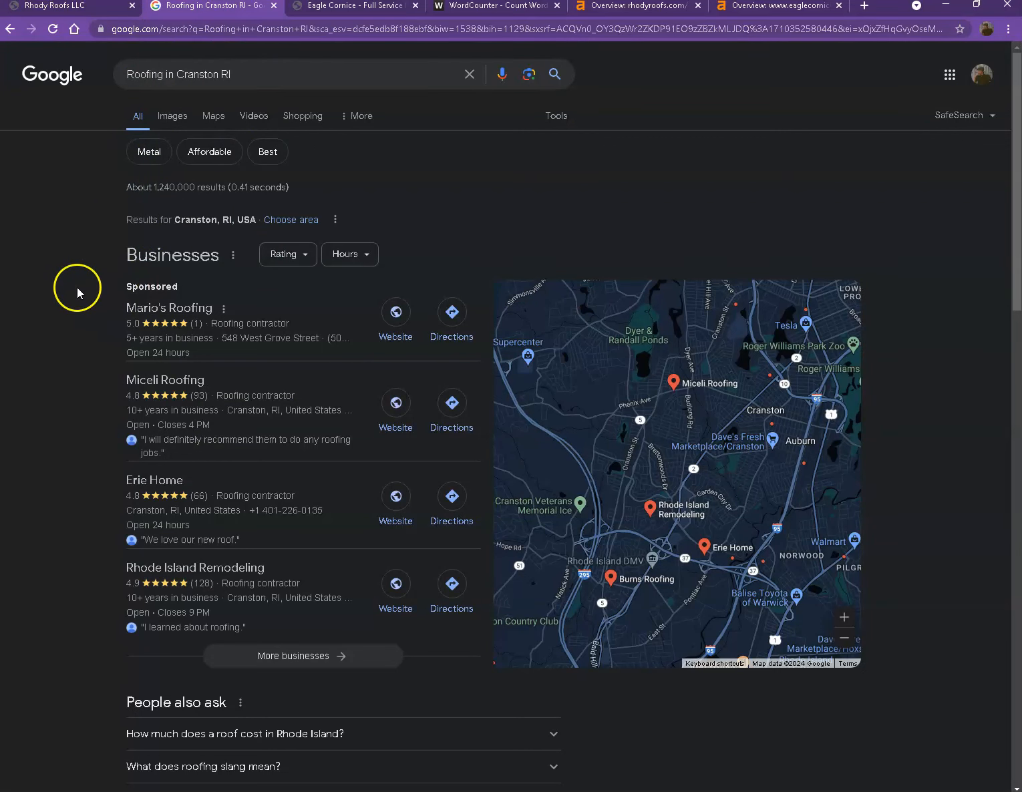
pyautogui.scroll(-2, 94, 270)
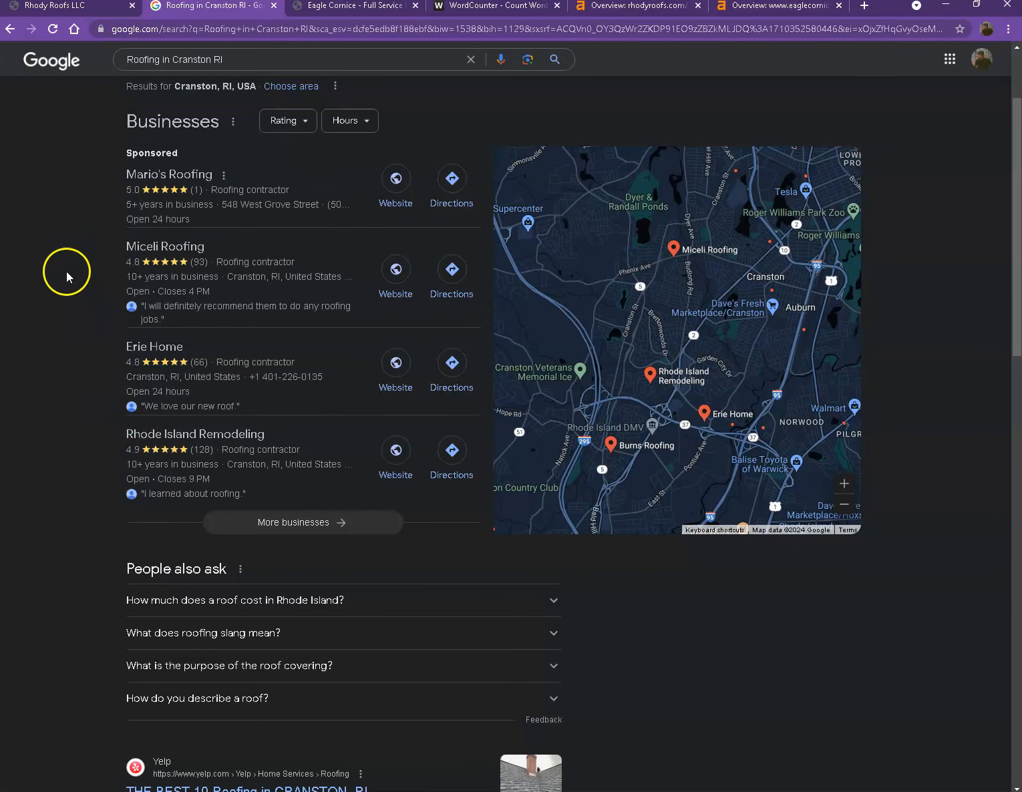
pyautogui.scroll(1, 70, 272)
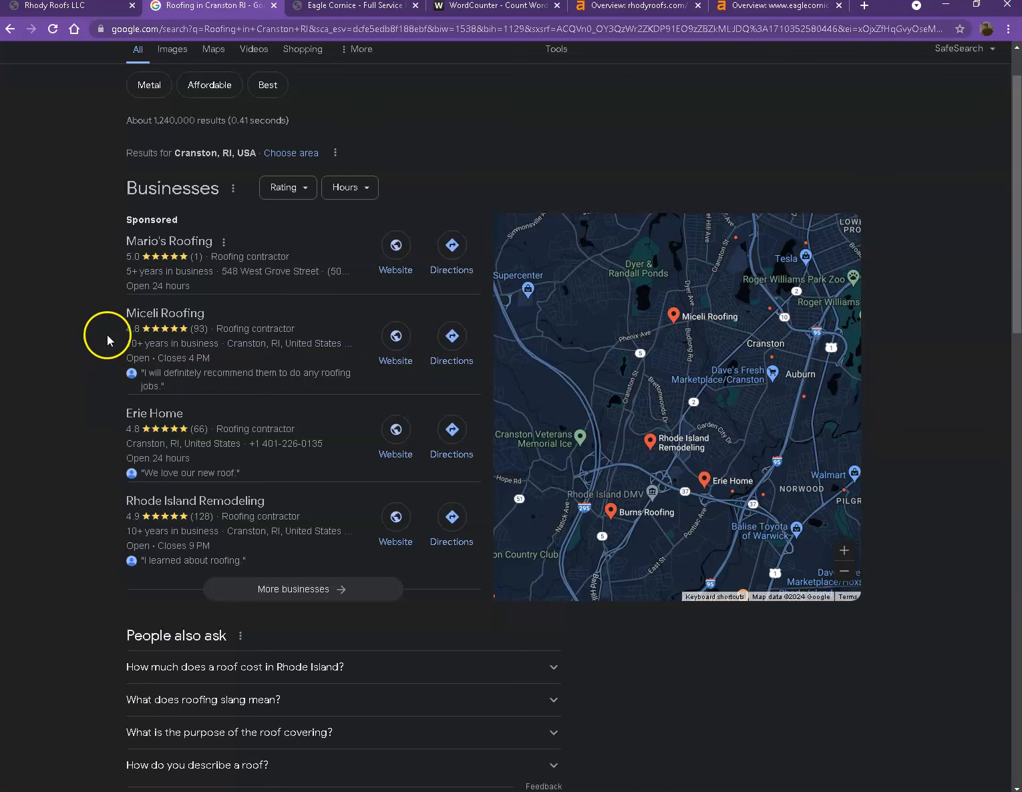
pyautogui.scroll(-8, 108, 331)
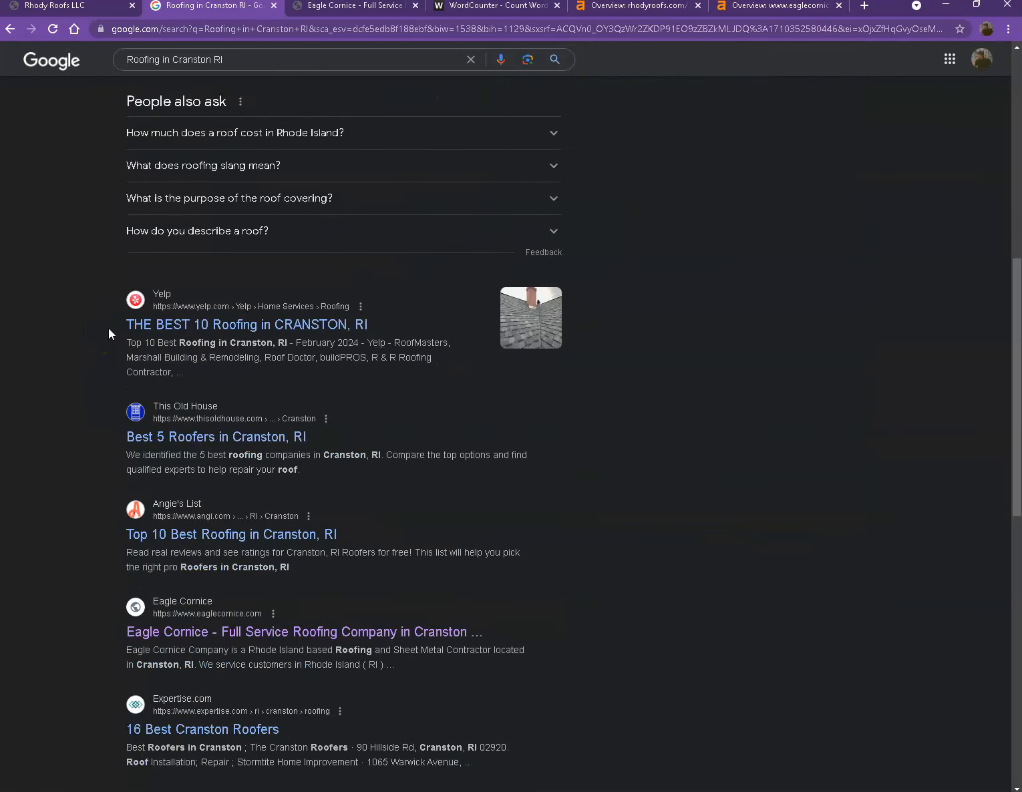
pyautogui.scroll(-2, 108, 328)
pyautogui.scroll(-3, 120, 303)
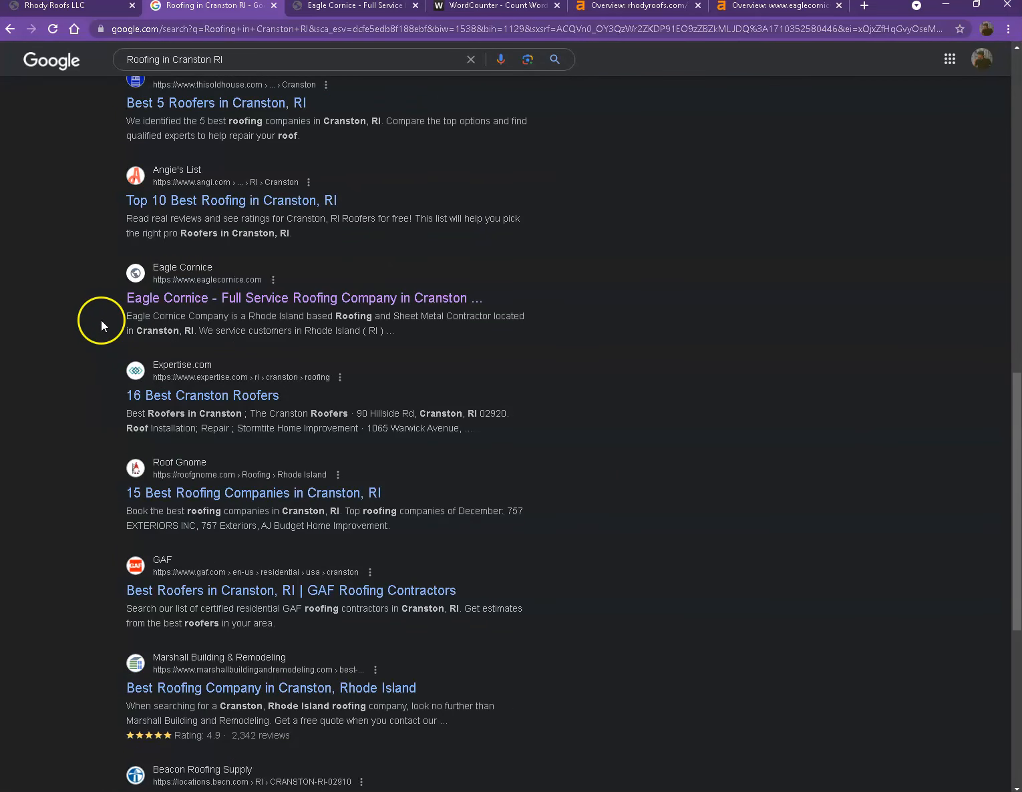
pyautogui.scroll(-3, 102, 327)
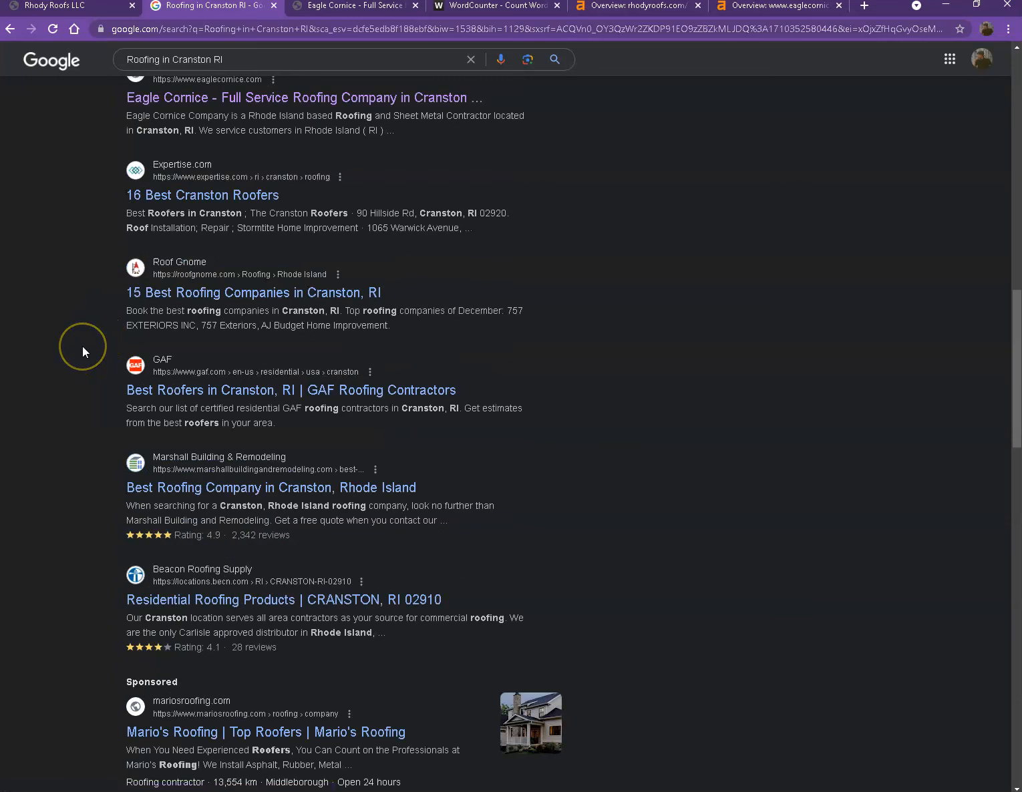
pyautogui.scroll(-2, 83, 347)
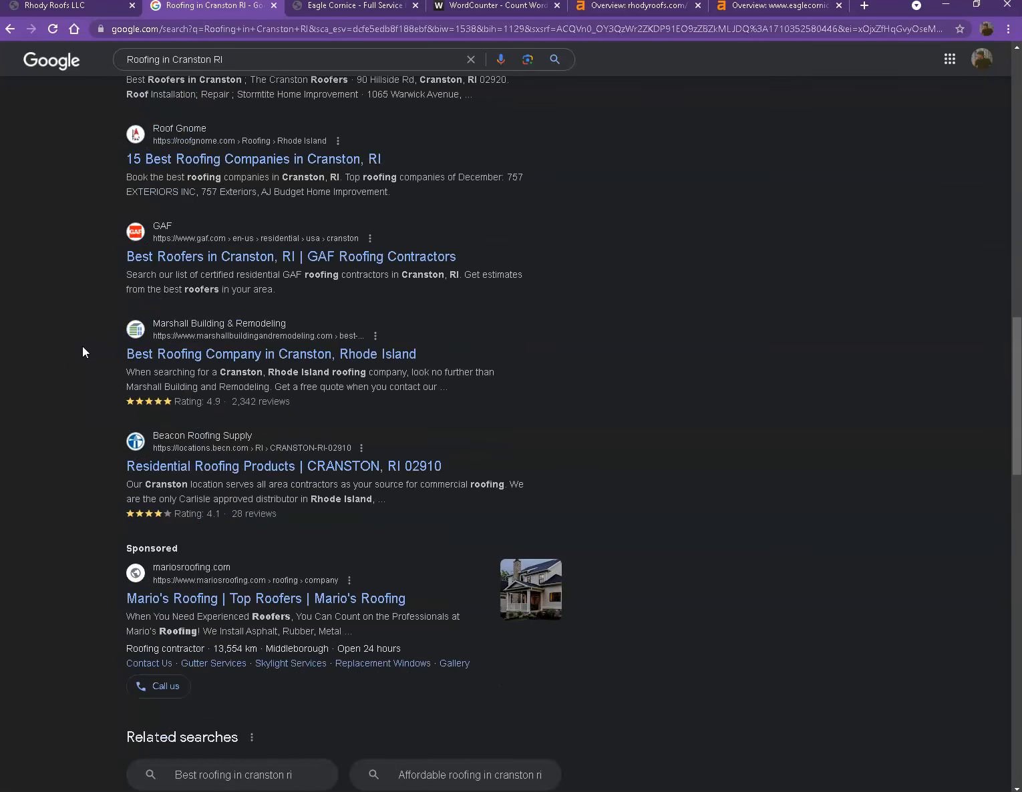
pyautogui.scroll(5, 78, 362)
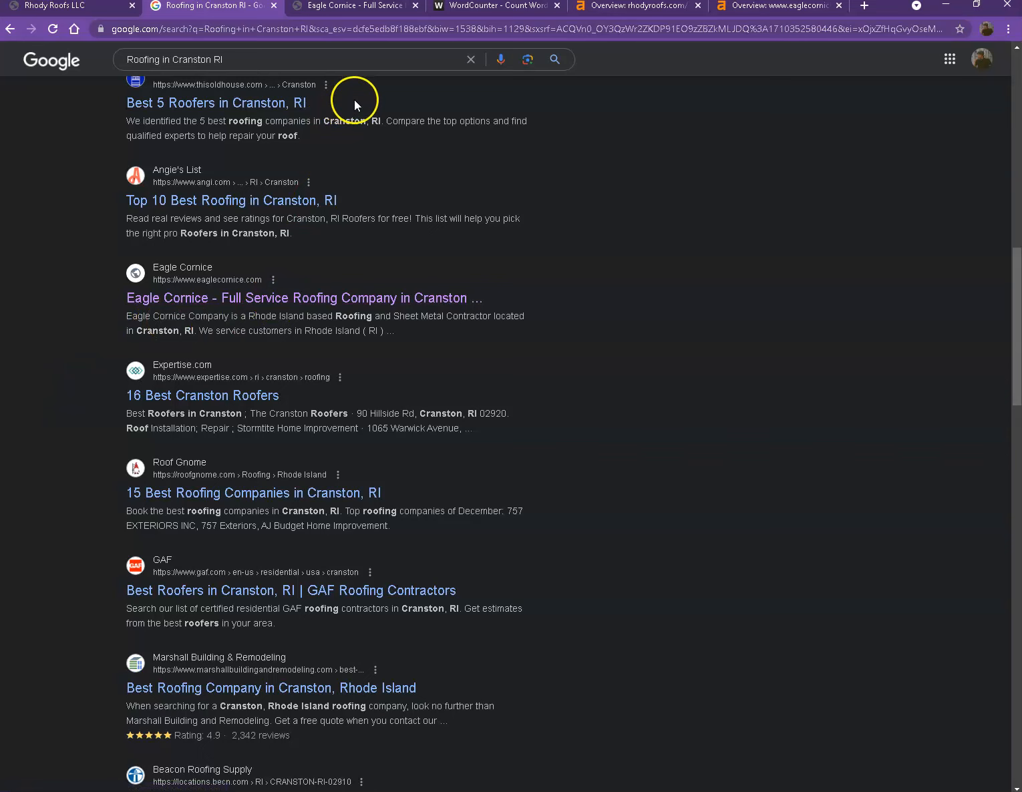
# Open the competitor site eaglecornice.com and look over its homepage content.
pyautogui.click(380, 17)
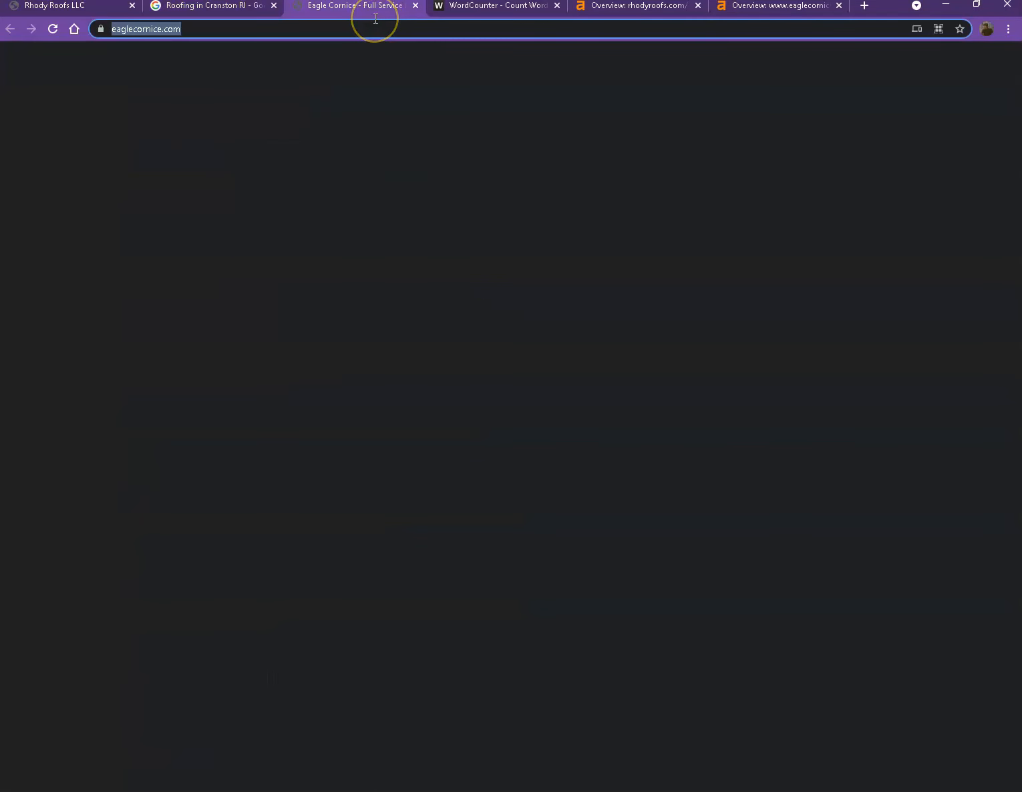
pyautogui.click(237, 29)
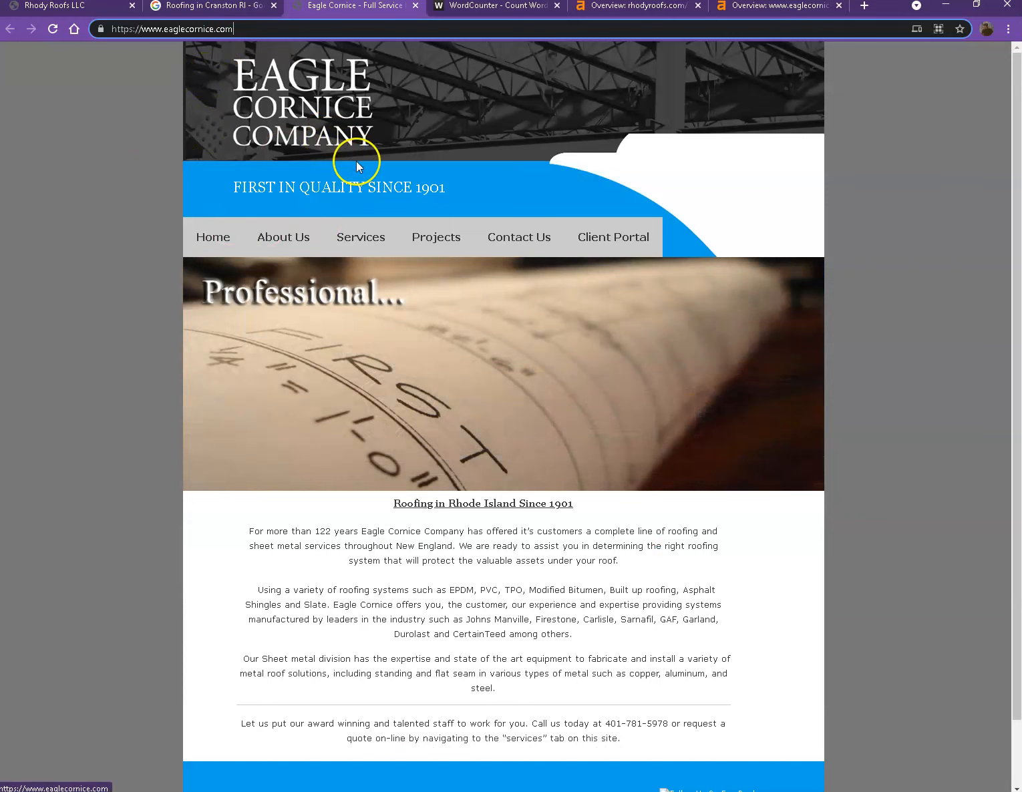
pyautogui.scroll(-3, 321, 221)
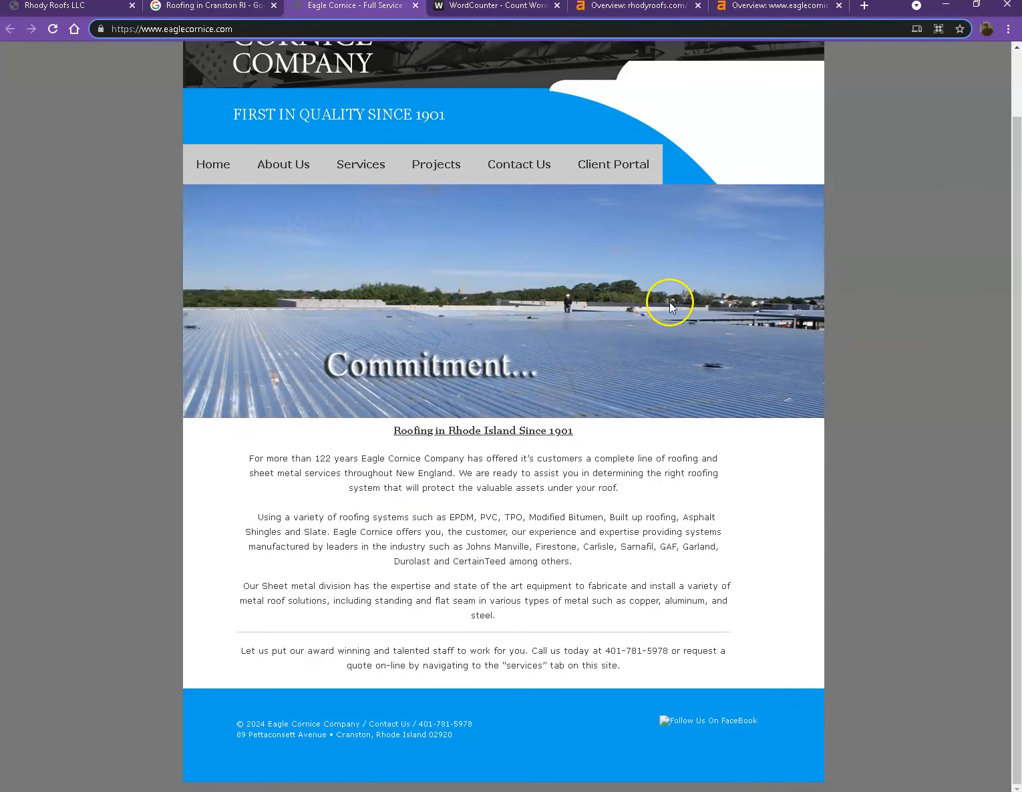
pyautogui.scroll(1, 669, 303)
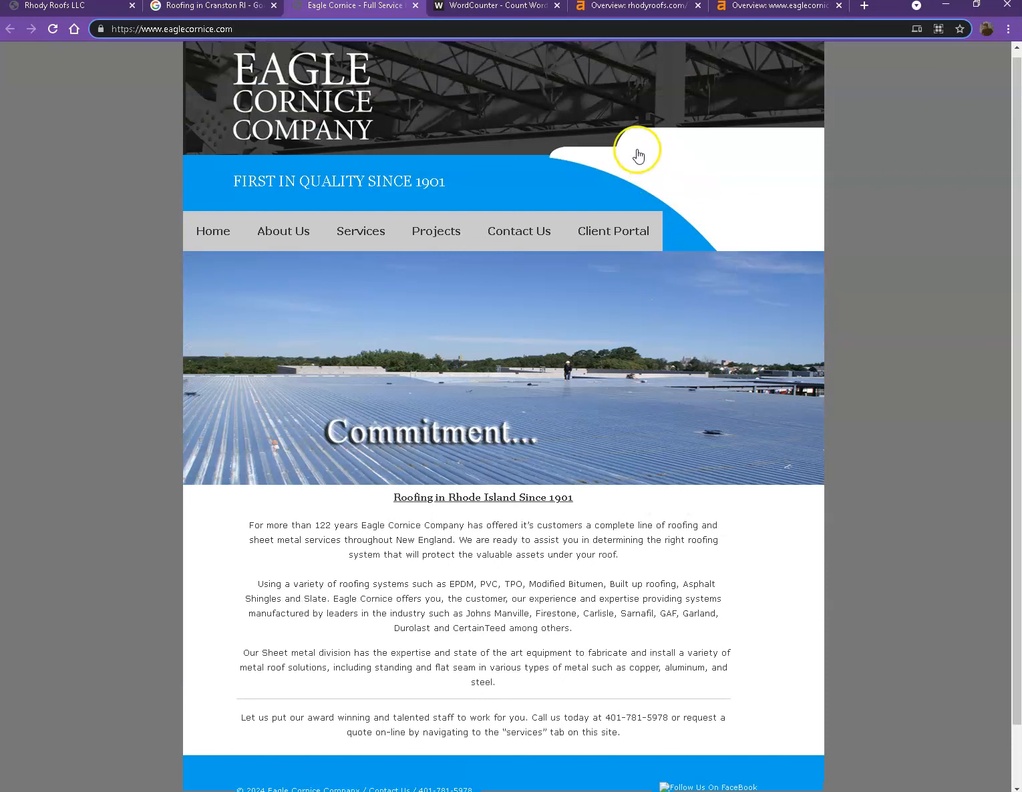
# Compare the Ahrefs overviews of rhodyroofs.com and eaglecornice.com for backlinks, referring domains, organic keywords and traffic.
pyautogui.click(635, 6)
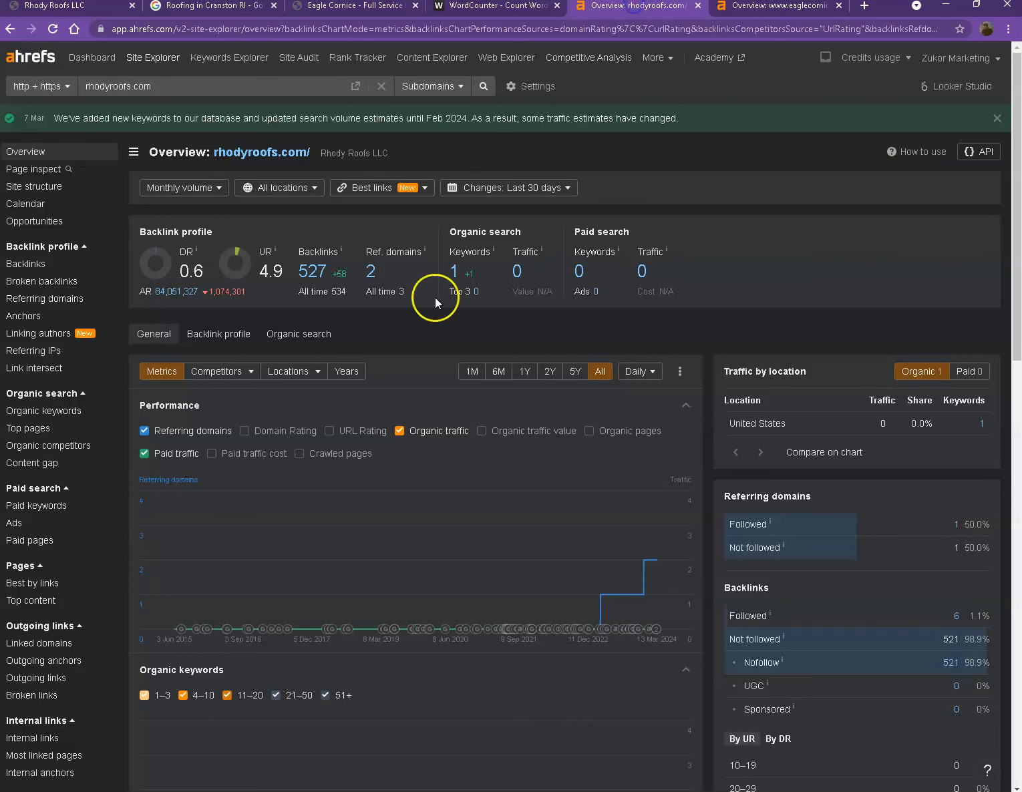
pyautogui.click(90, 93)
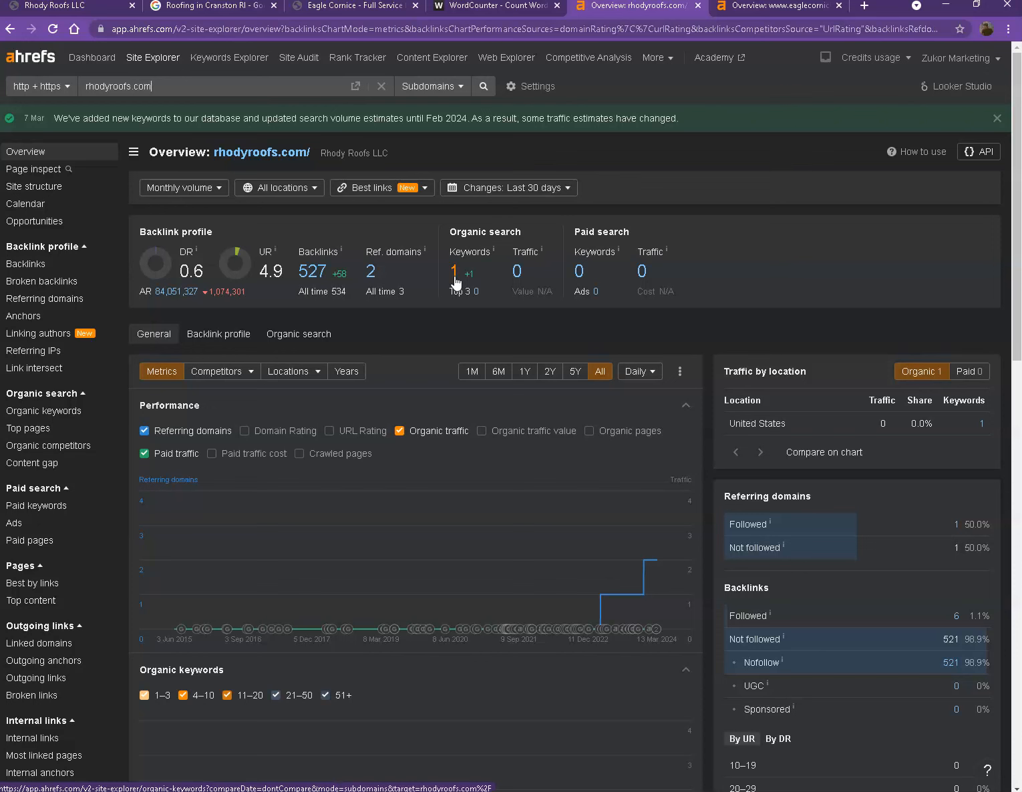
pyautogui.click(753, 10)
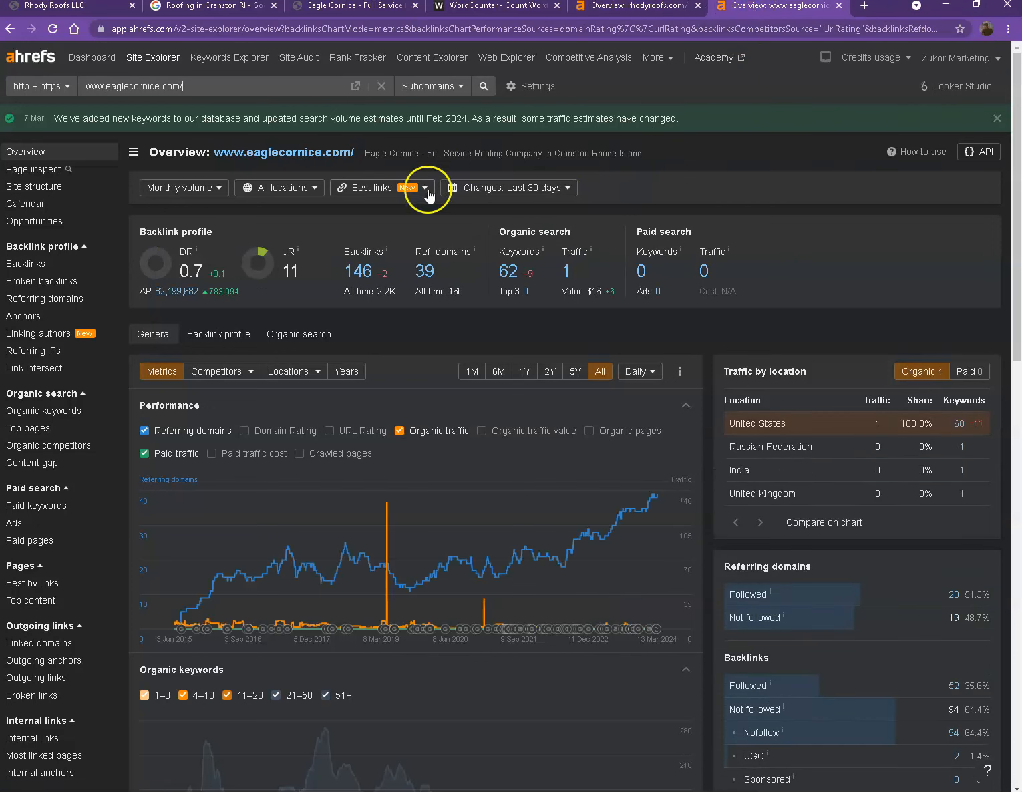
pyautogui.click(620, 10)
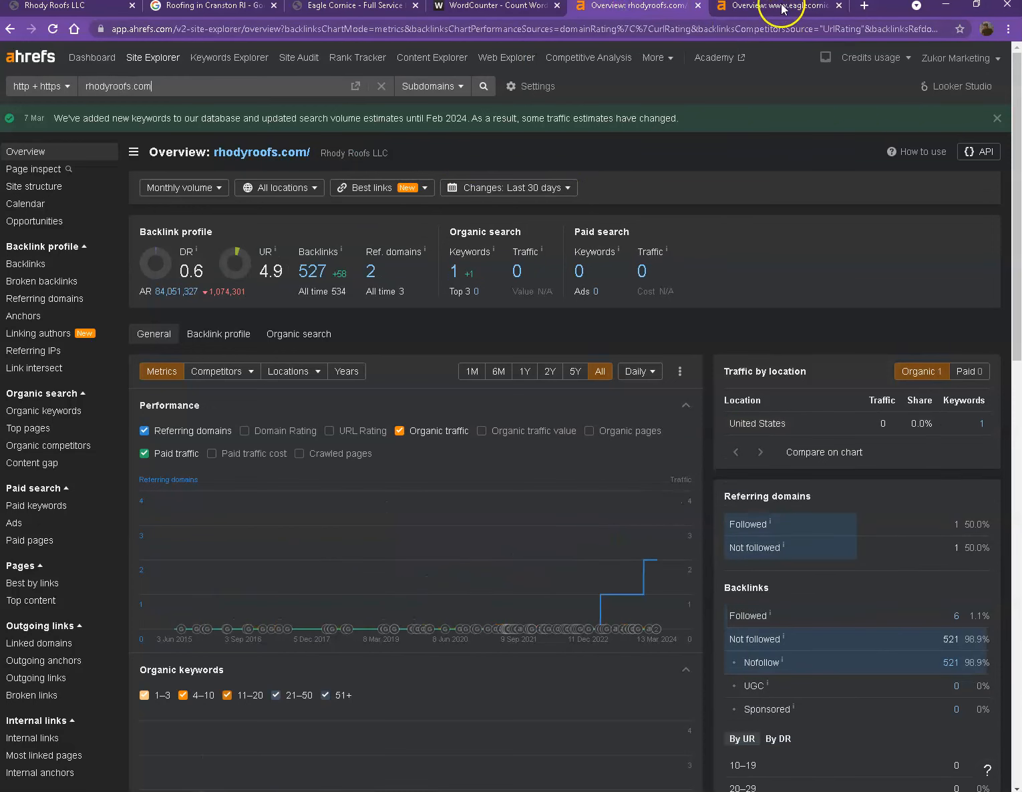
pyautogui.click(746, 10)
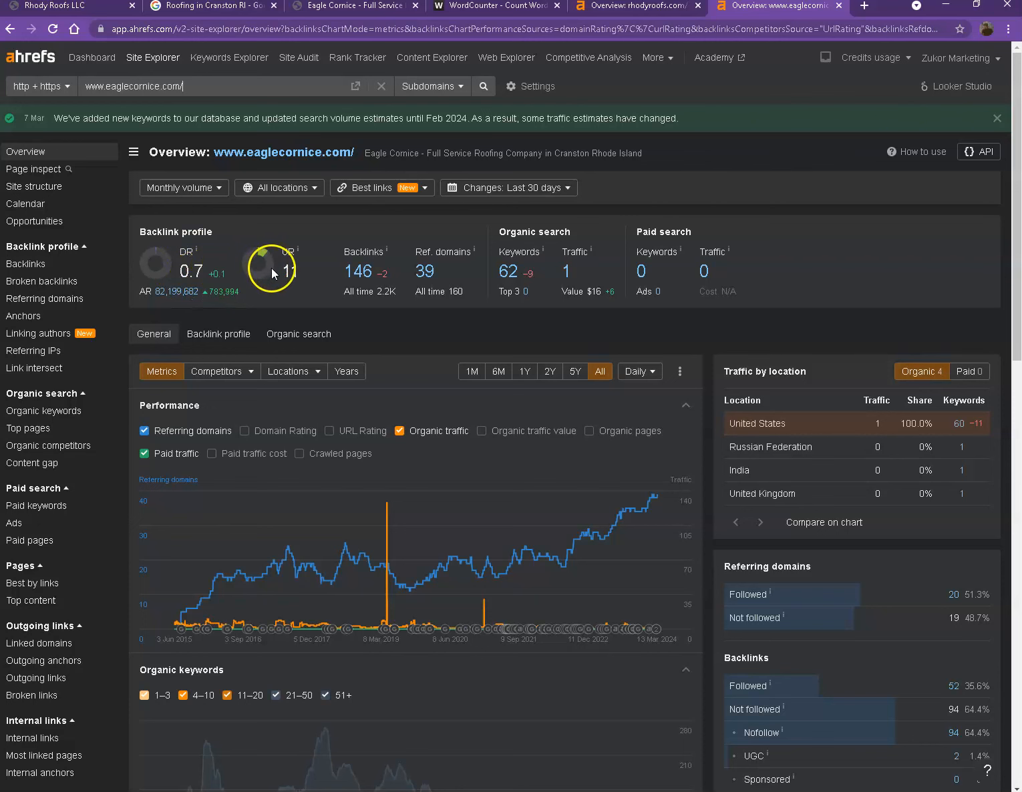
pyautogui.click(615, 12)
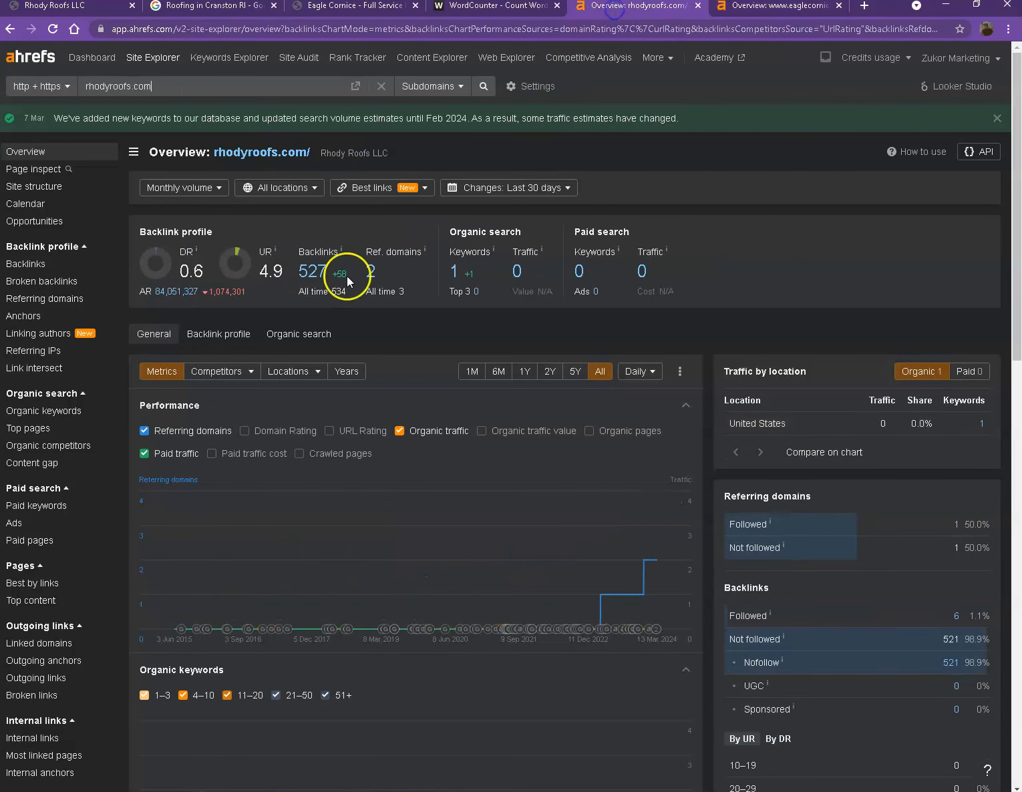
pyautogui.click(736, 13)
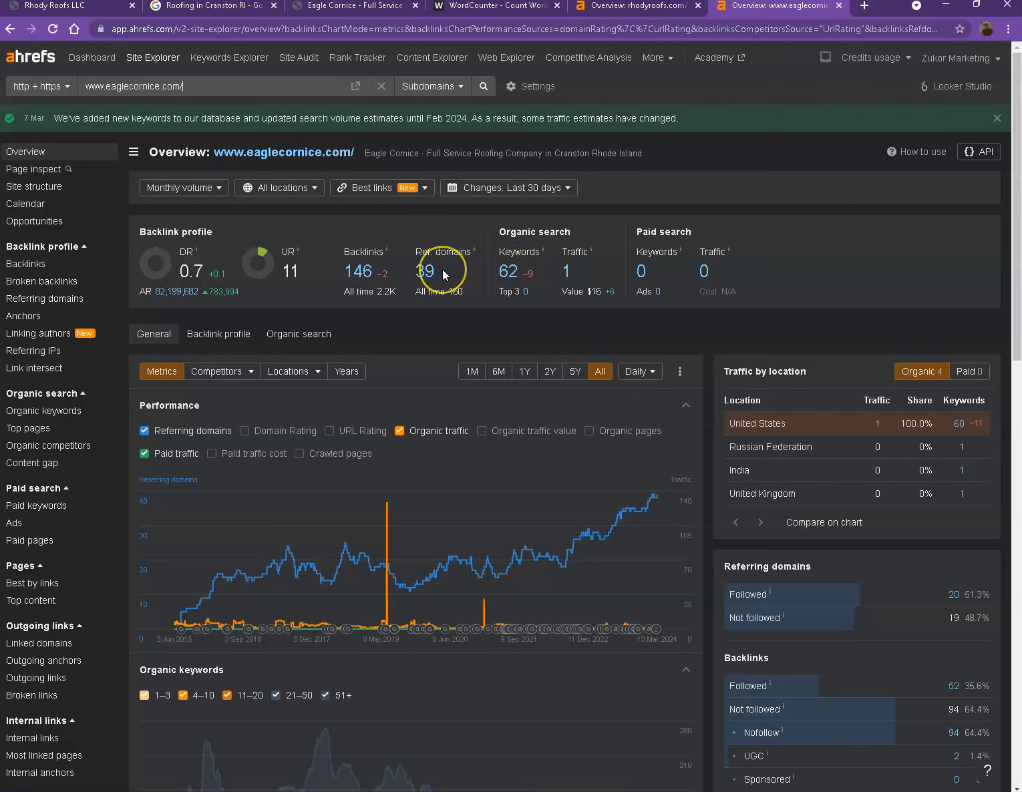
# Open the eaglecornice.com referring domains and organic keywords reports in separate tabs and examine the full referring domains list.
pyautogui.rightClick(421, 269)
pyautogui.click(503, 278)
pyautogui.rightClick(503, 278)
pyautogui.click(525, 284)
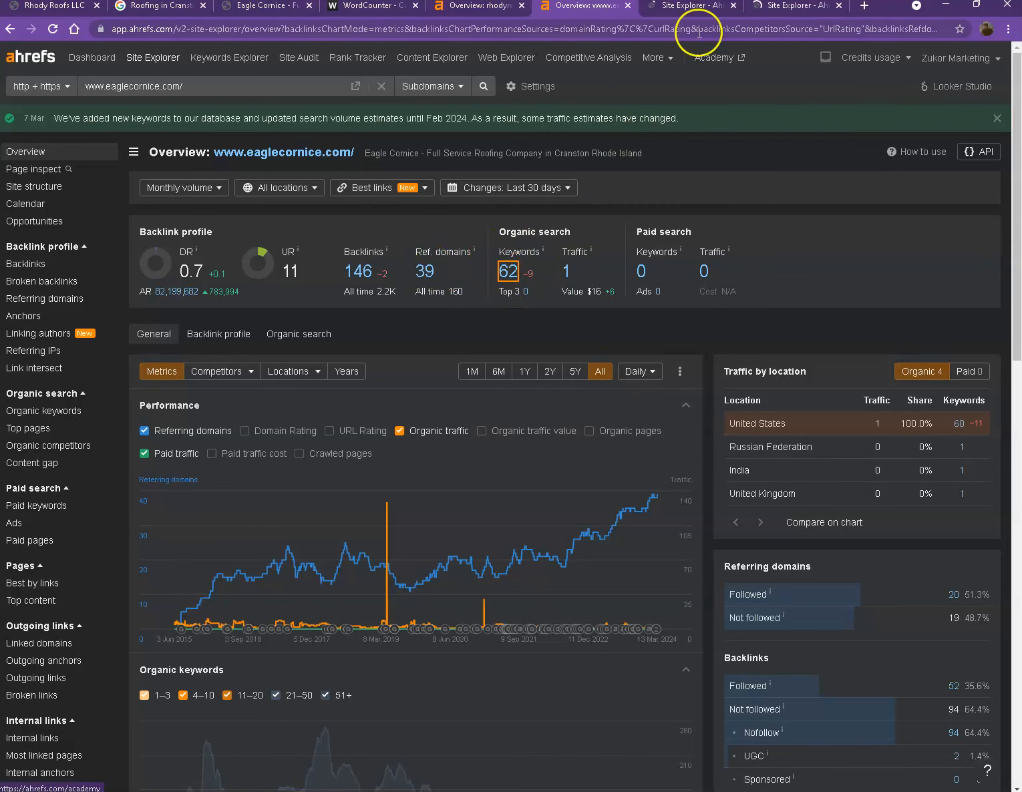
pyautogui.click(692, 6)
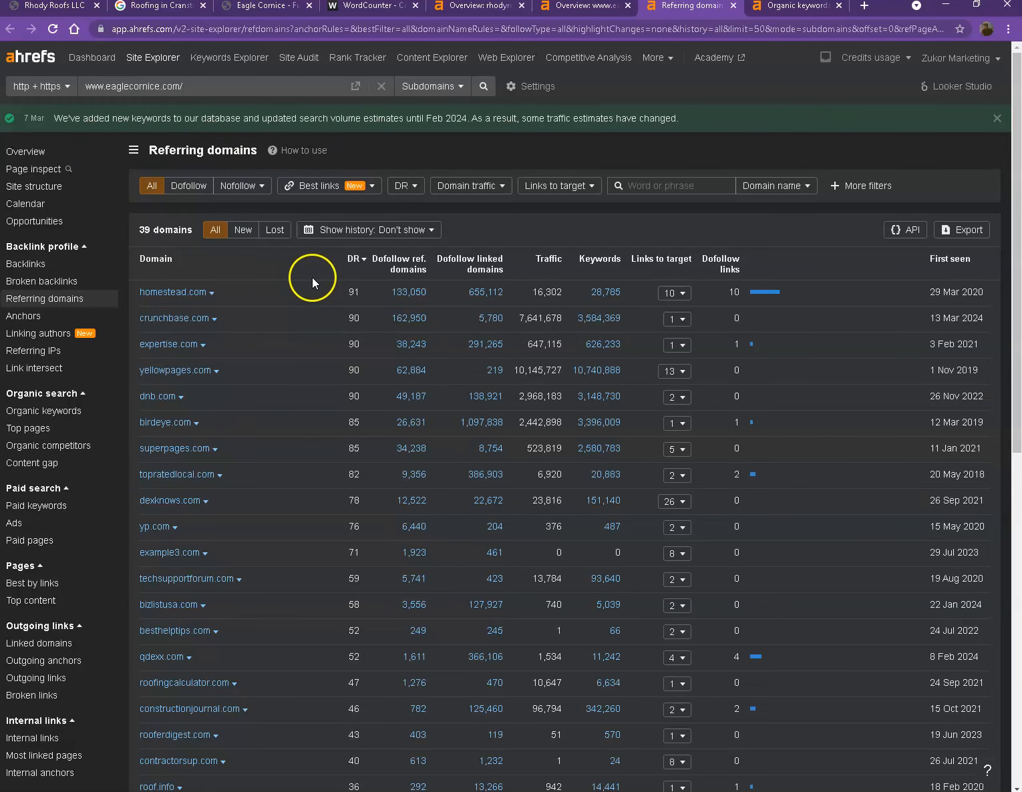
pyautogui.scroll(-10, 312, 278)
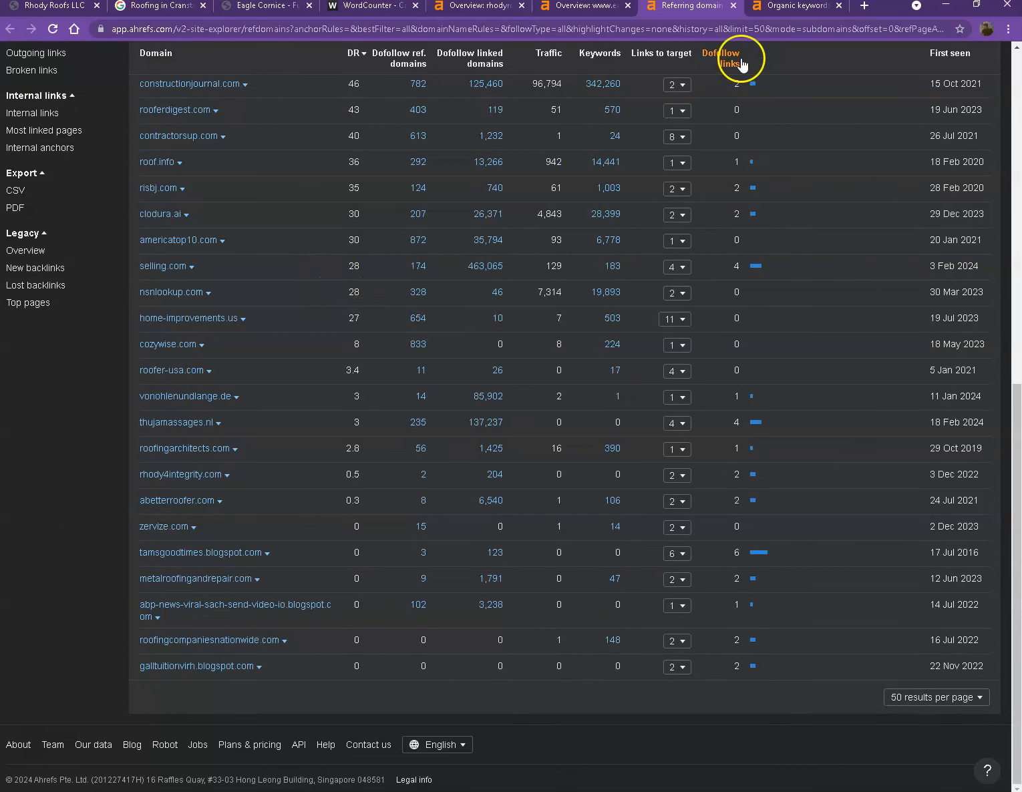
# Examine both pages of the eaglecornice.com organic keywords report, and return to the Rhody Roofs homepage.
pyautogui.click(788, 7)
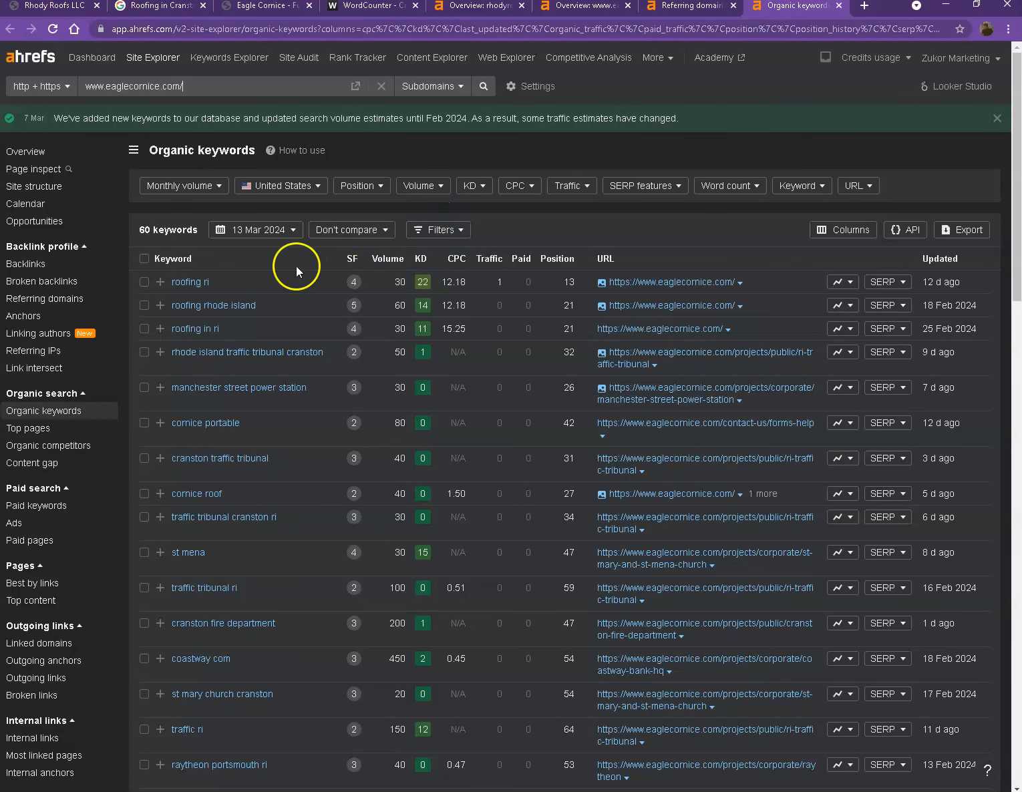
pyautogui.scroll(-5, 324, 297)
pyautogui.scroll(-15, 323, 299)
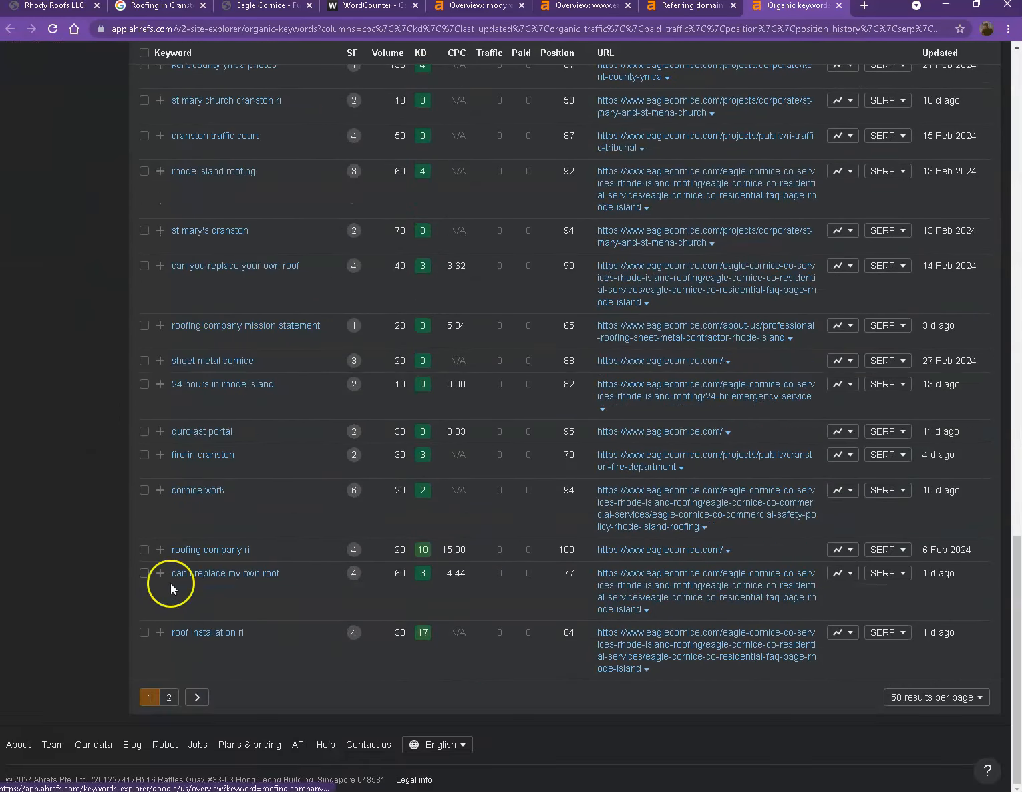
pyautogui.click(169, 697)
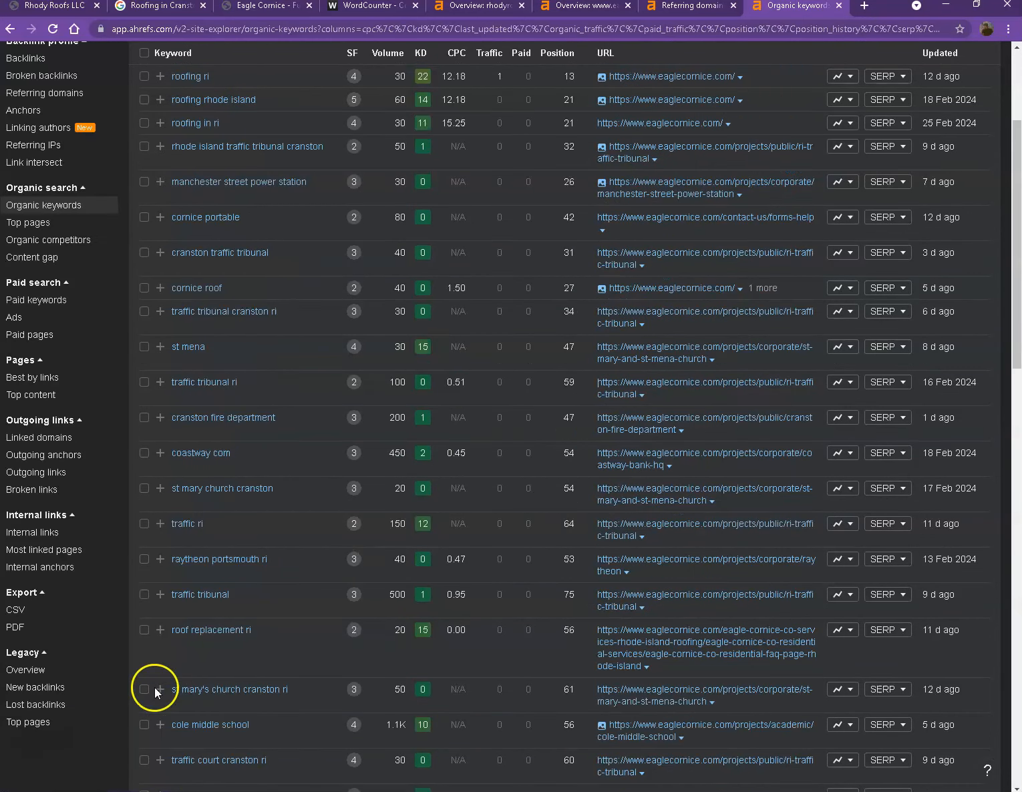
pyautogui.scroll(-10, 155, 688)
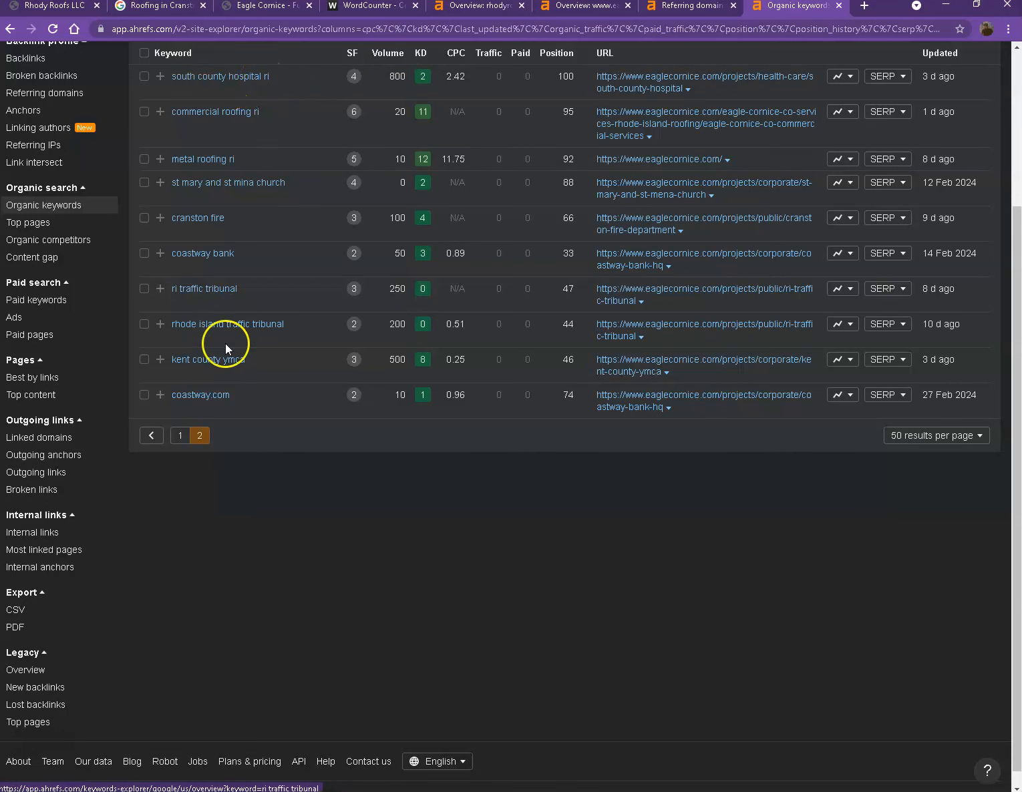
pyautogui.click(182, 437)
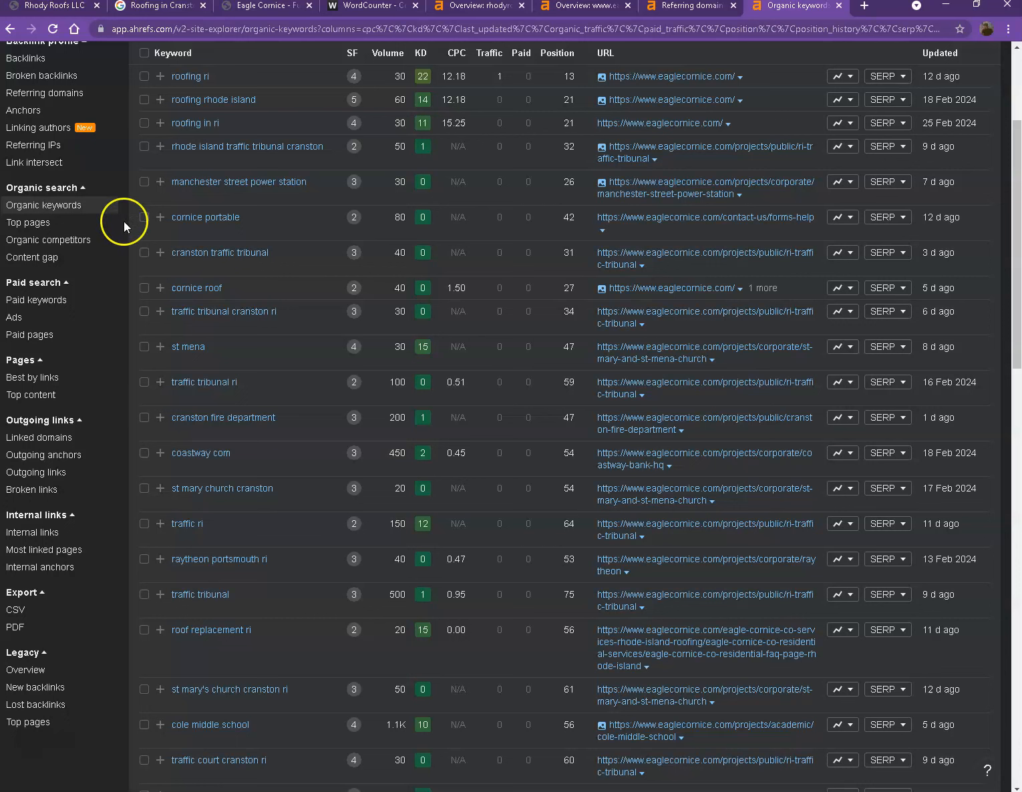
pyautogui.click(68, 6)
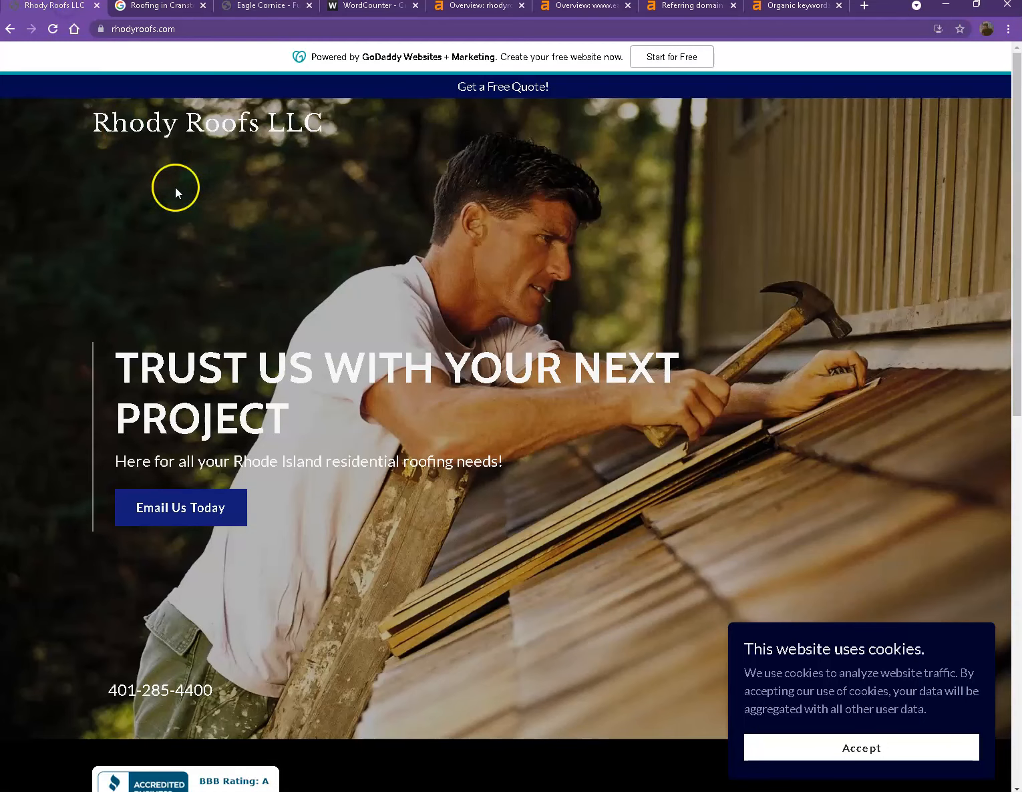
# Check the file name of the HFS Home Improvement Loans image by starting to save it, cancel, and return to the homepage banner.
pyautogui.scroll(-7, 310, 277)
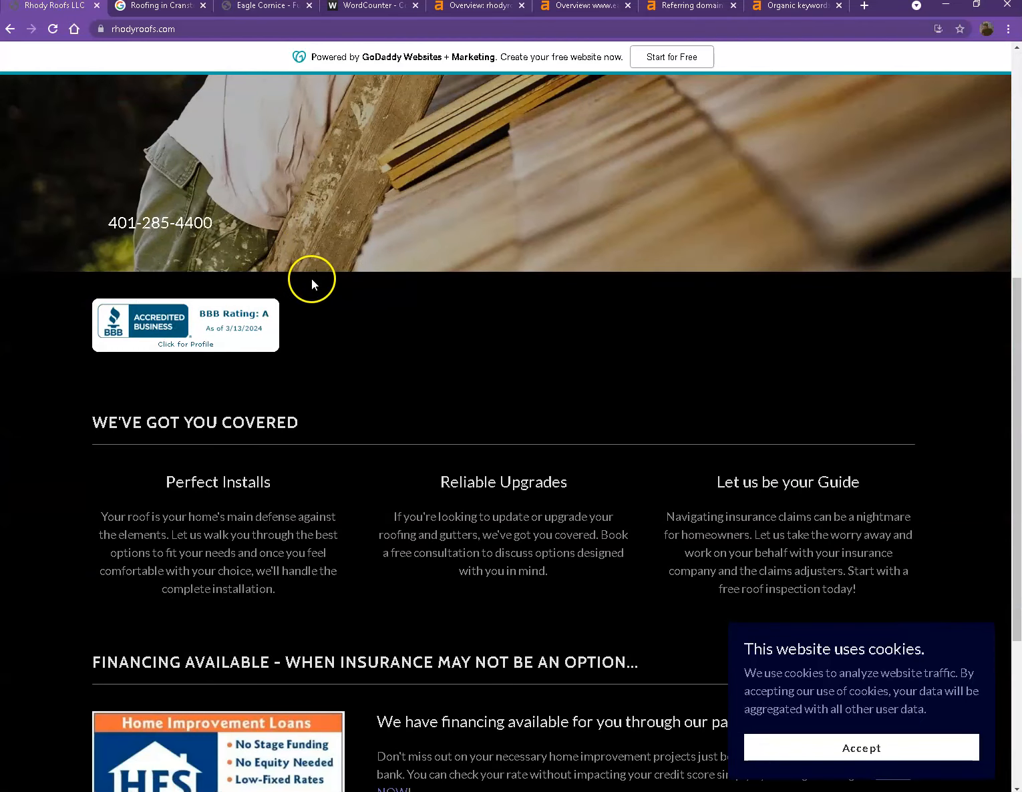
pyautogui.scroll(-4, 312, 279)
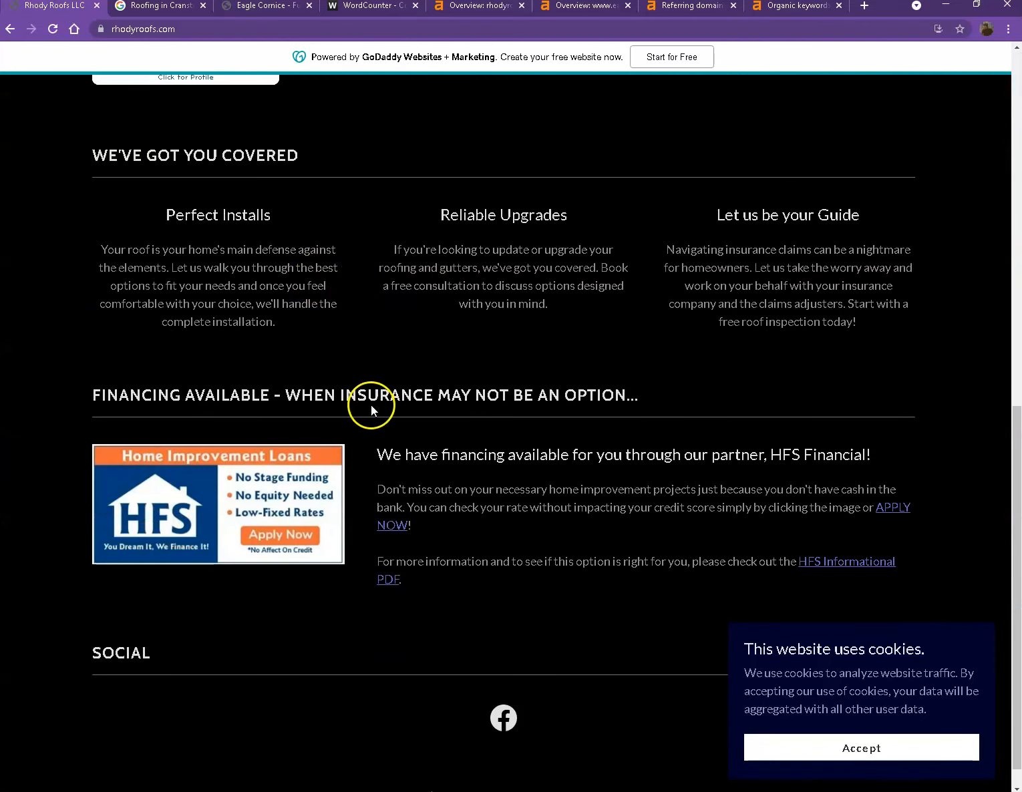
pyautogui.rightClick(220, 464)
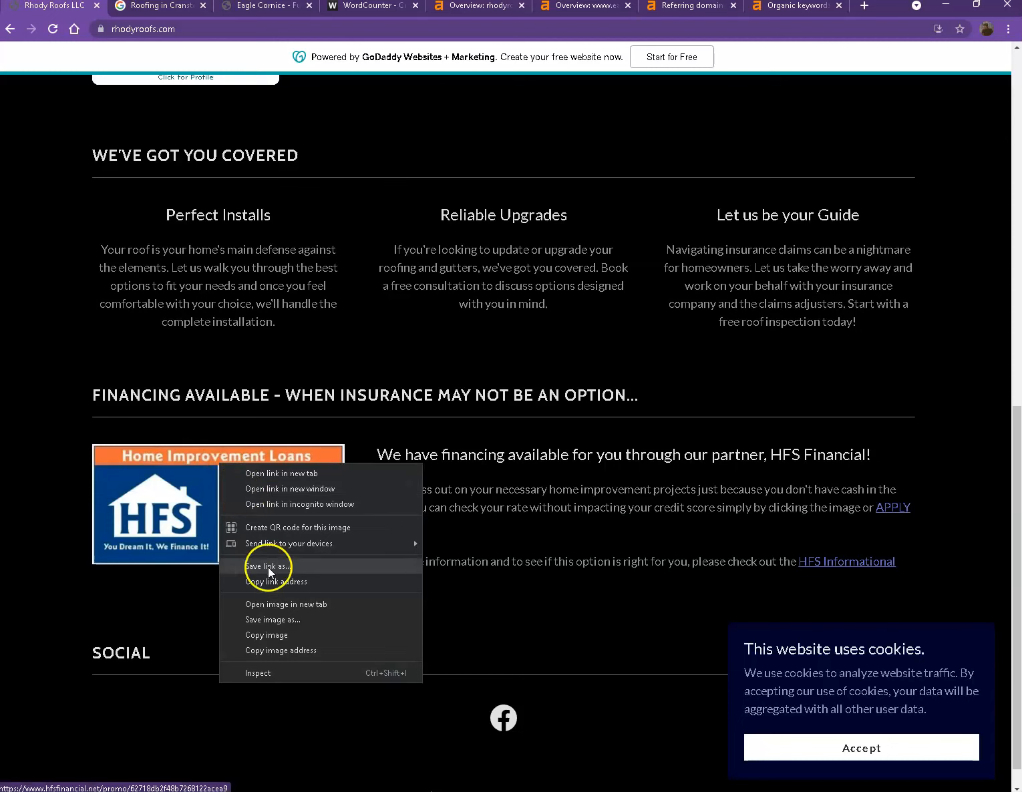
pyautogui.click(270, 620)
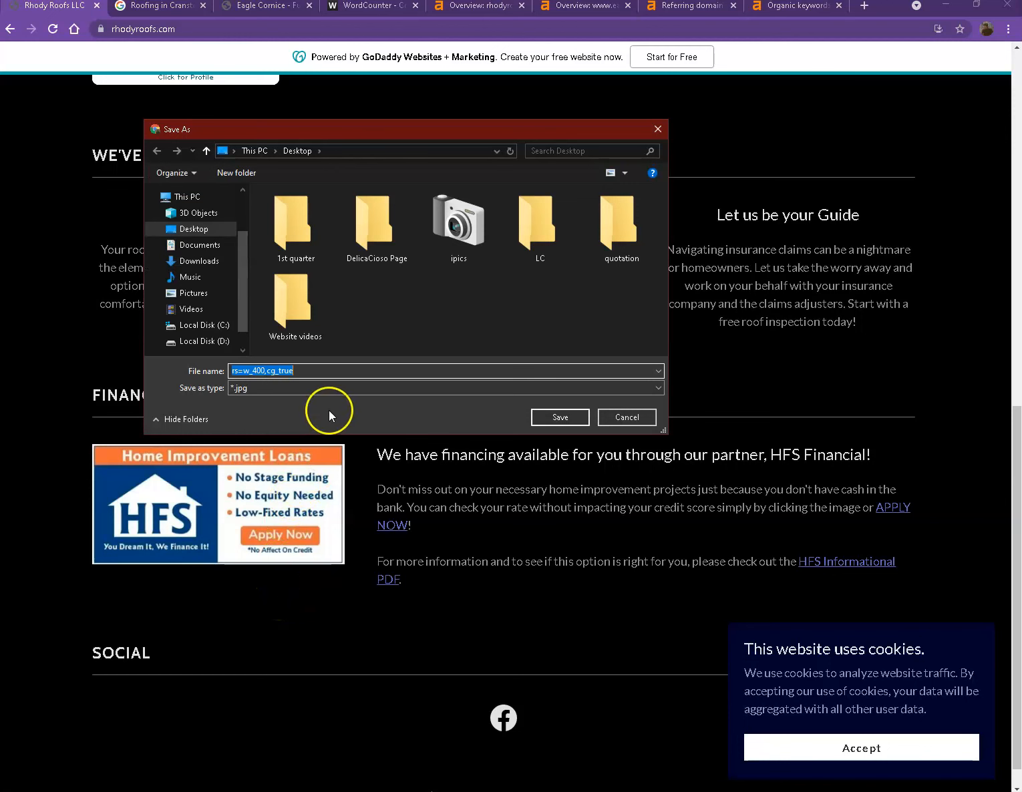
pyautogui.click(321, 371)
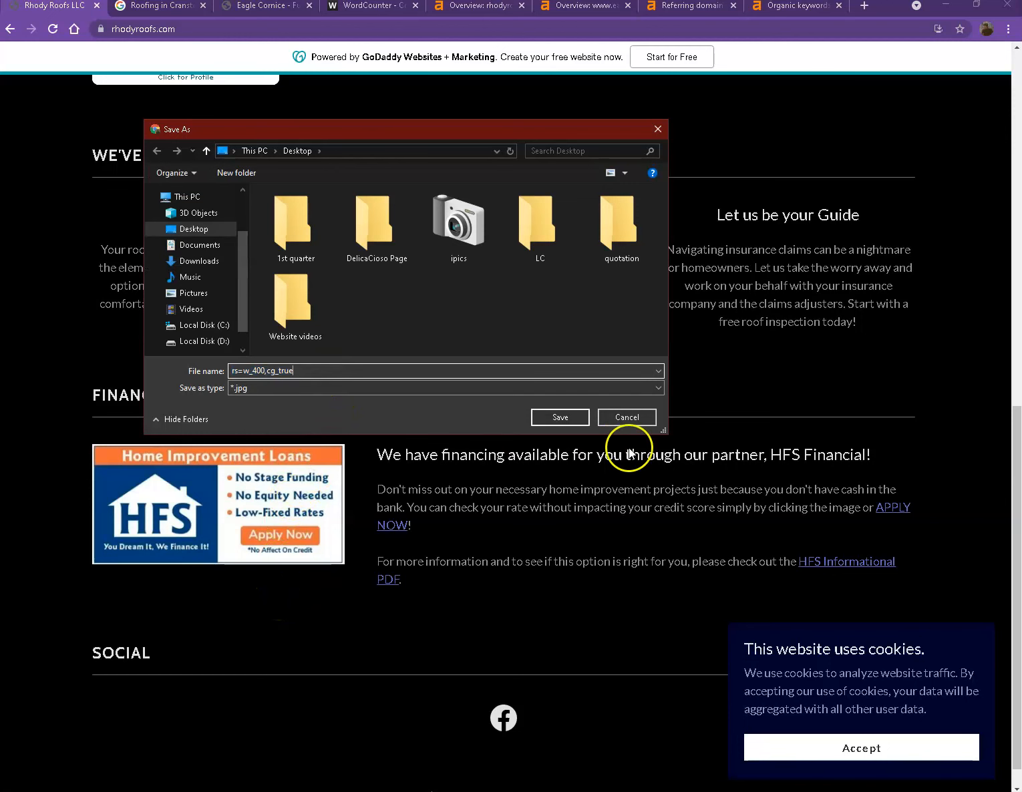
pyautogui.click(627, 420)
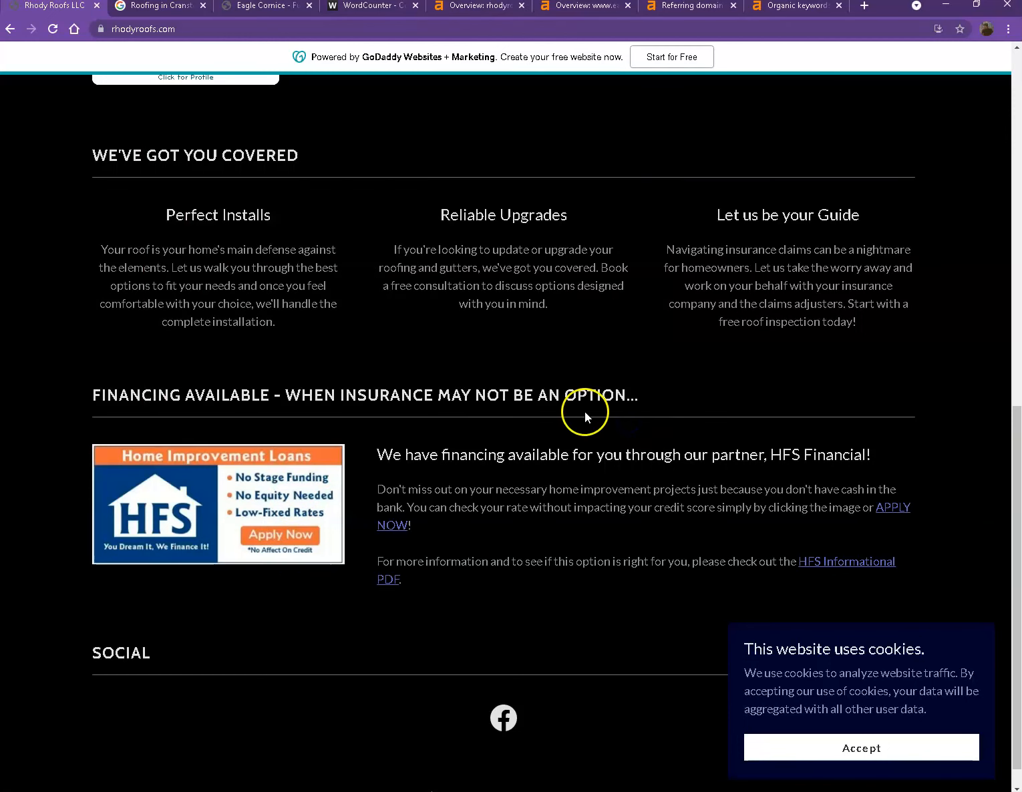
pyautogui.scroll(5, 462, 438)
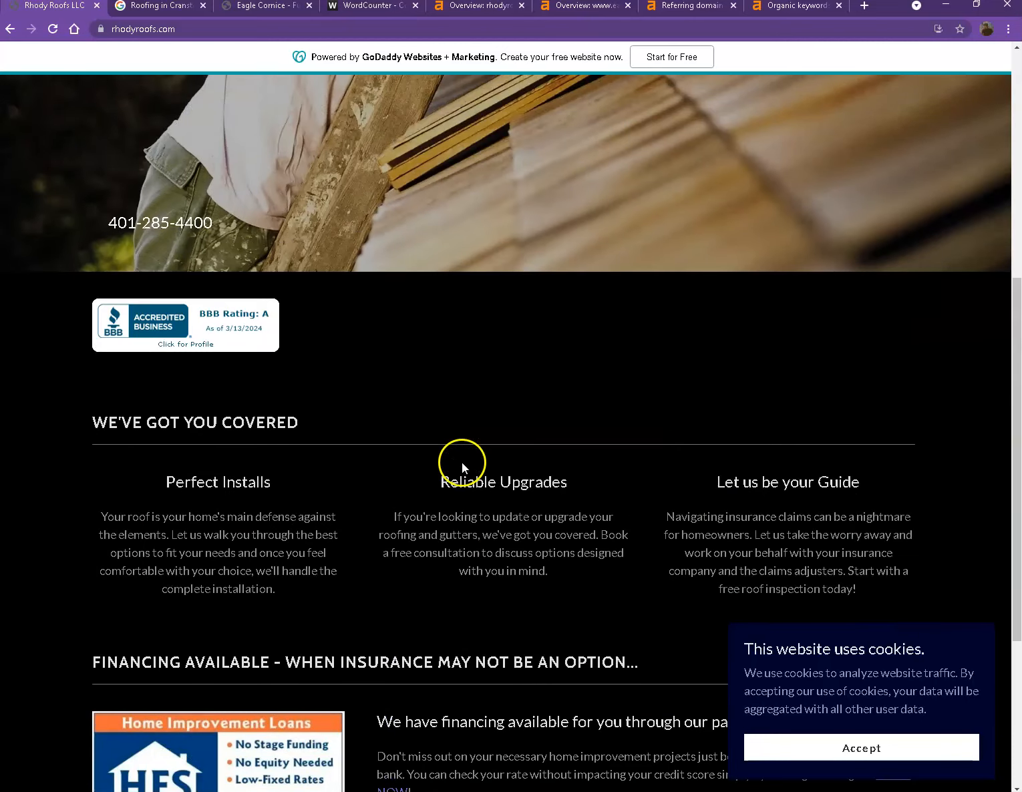
pyautogui.scroll(4, 445, 476)
pyautogui.scroll(2, 481, 381)
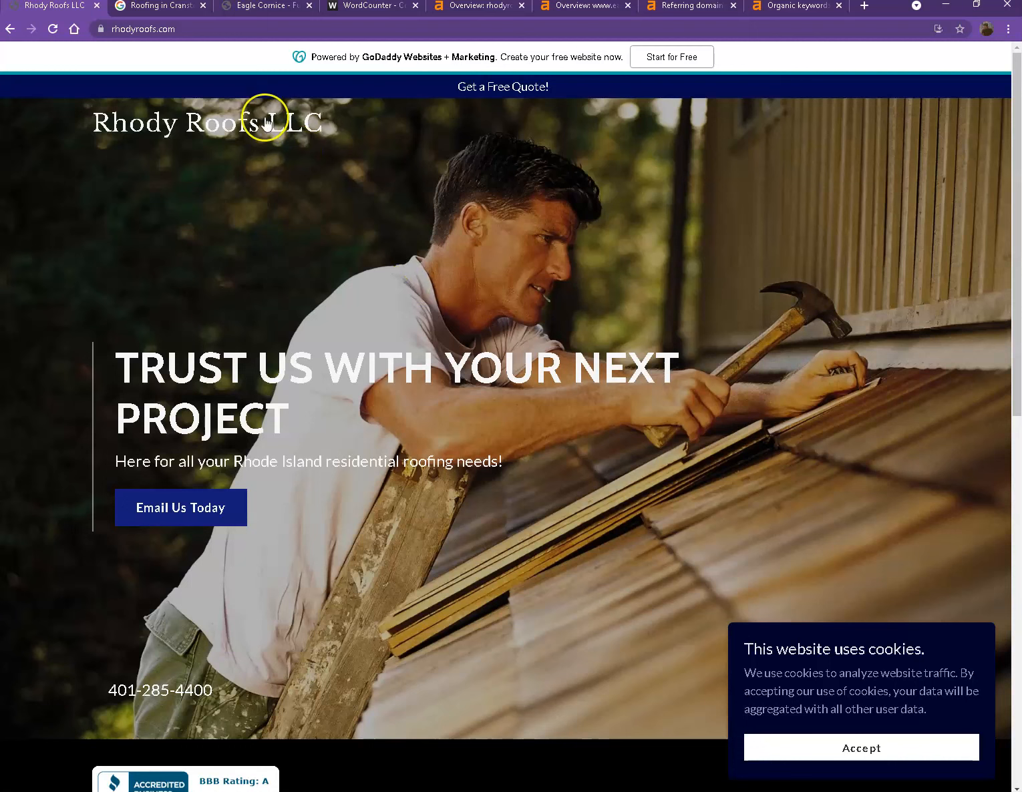
# Review the Google results for Roofing in Cranston RI up to the Businesses map listings, and return to the Rhody Roofs homepage.
pyautogui.click(159, 7)
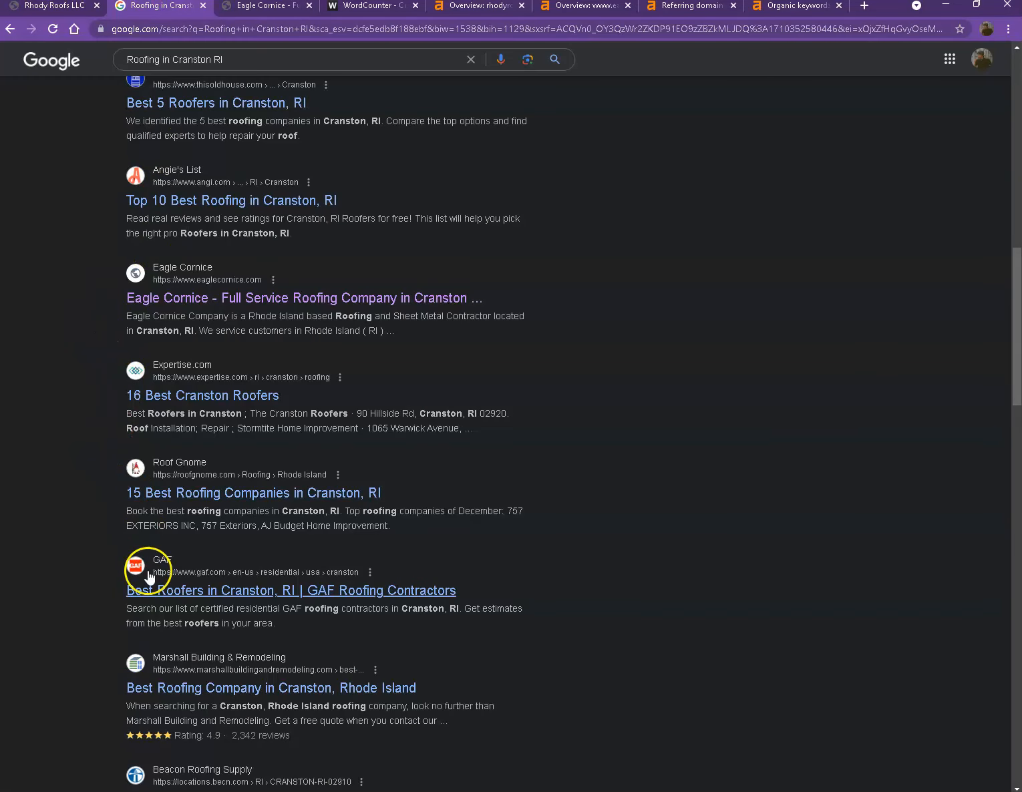
pyautogui.scroll(2, 173, 502)
pyautogui.scroll(5, 173, 502)
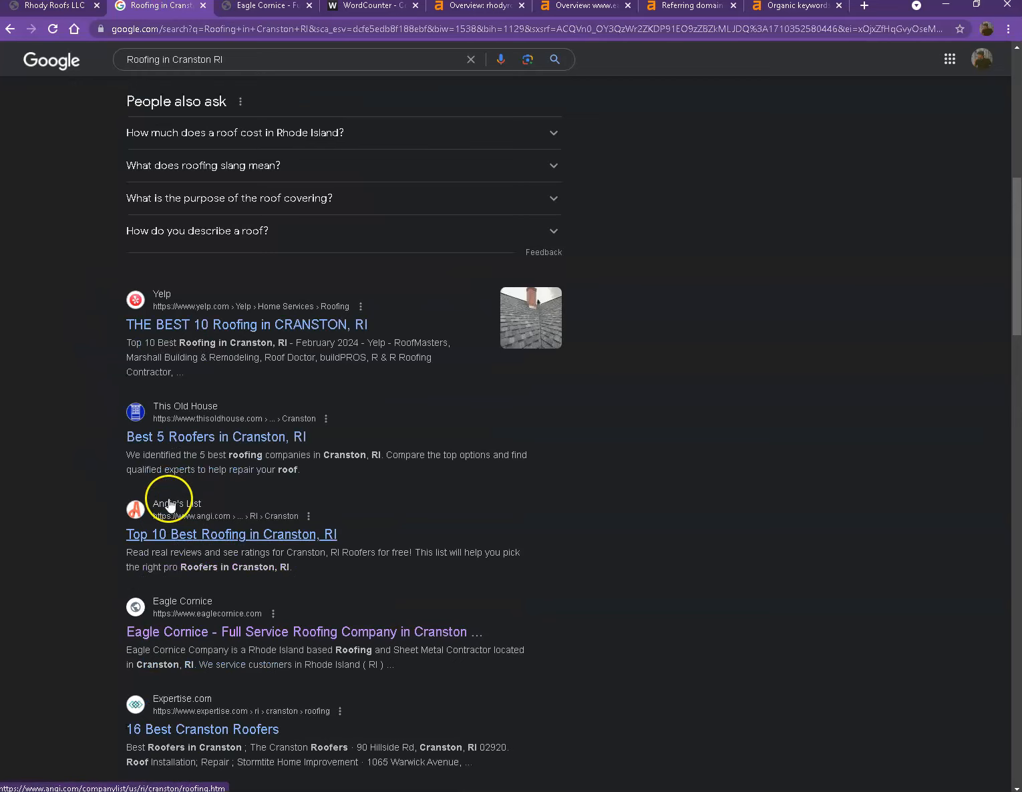
pyautogui.scroll(5, 95, 493)
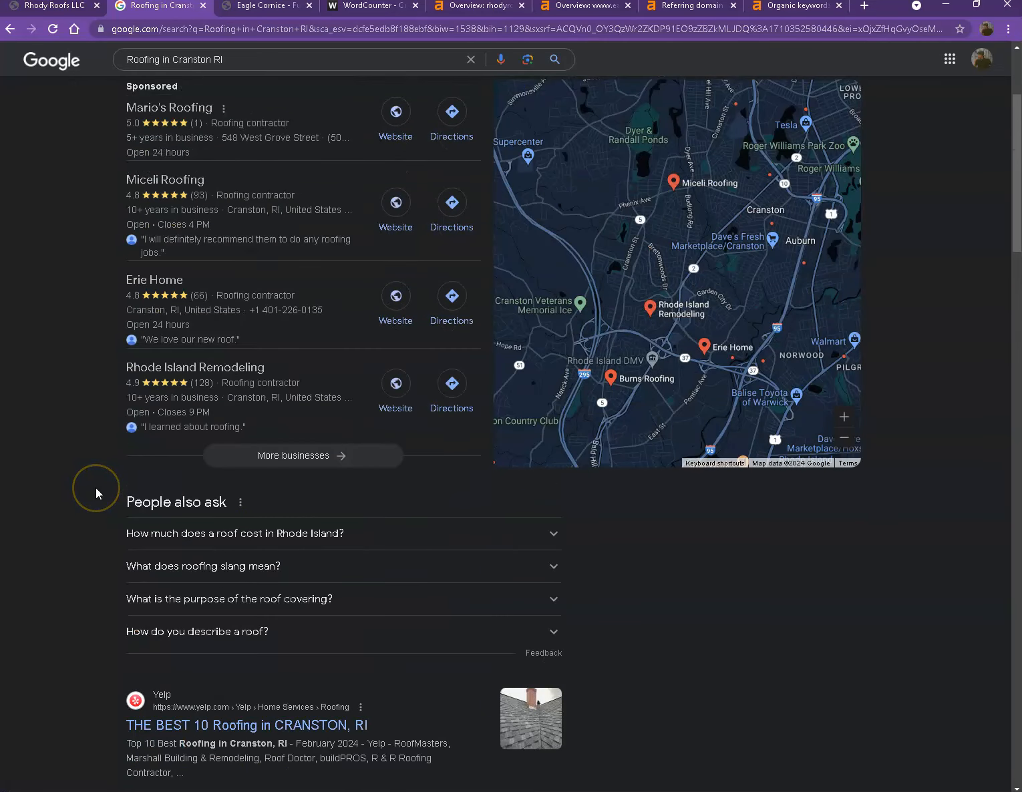
pyautogui.scroll(1, 96, 494)
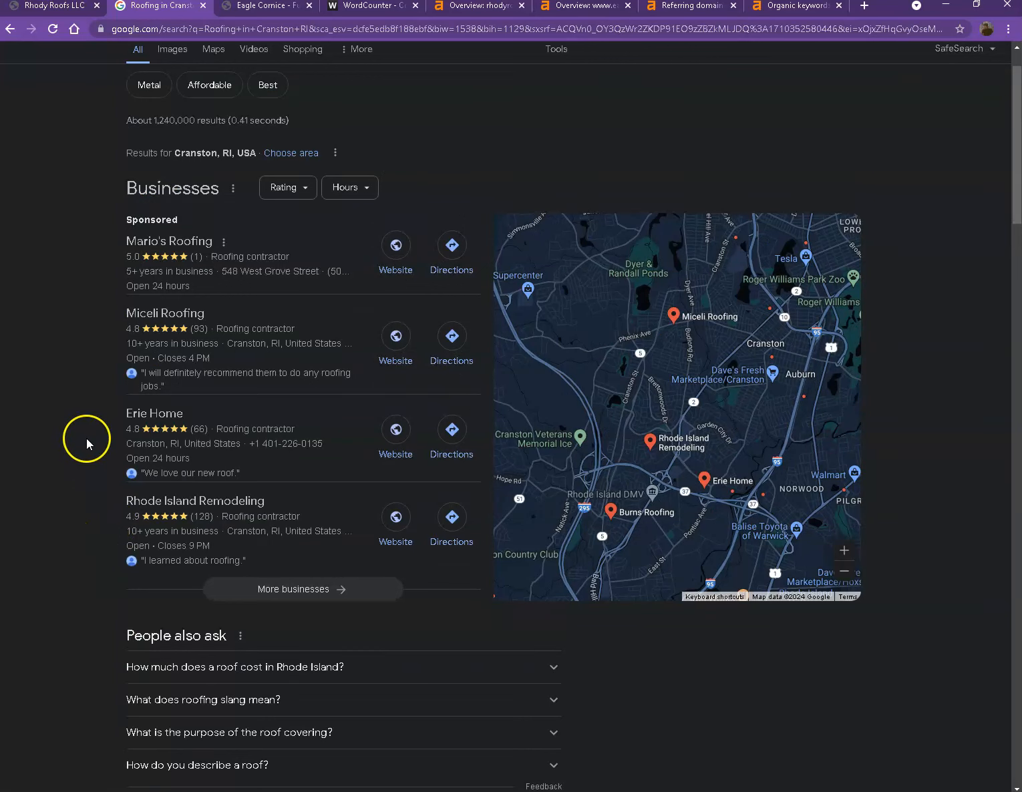
pyautogui.click(66, 10)
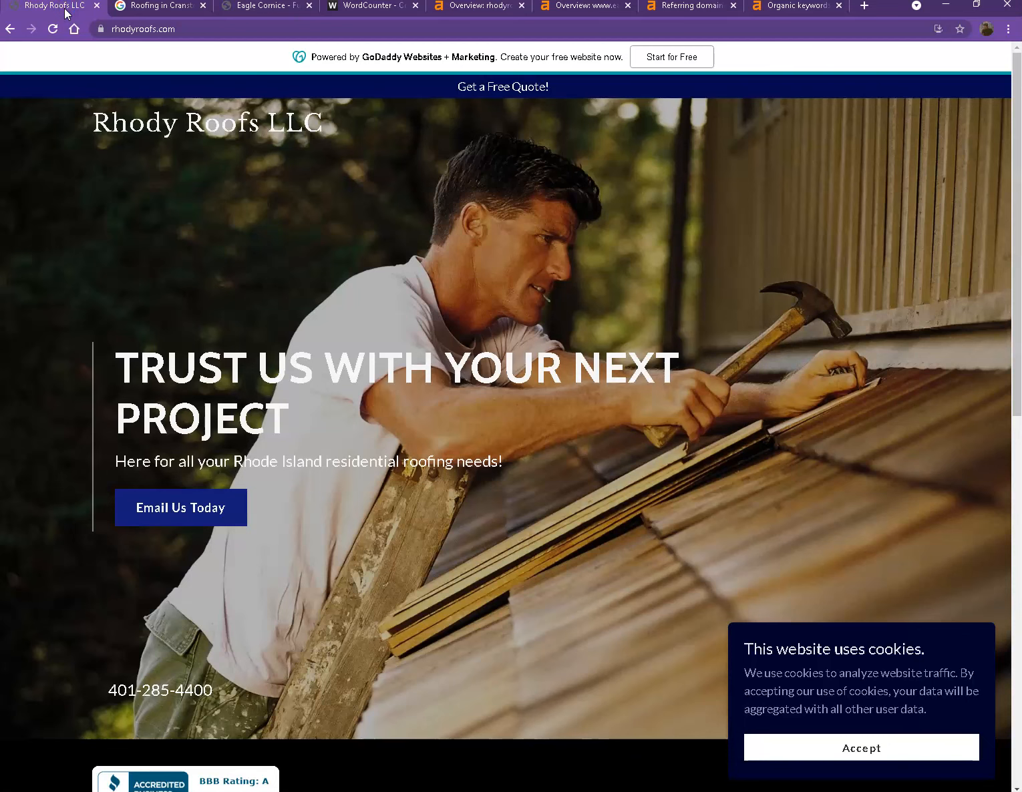